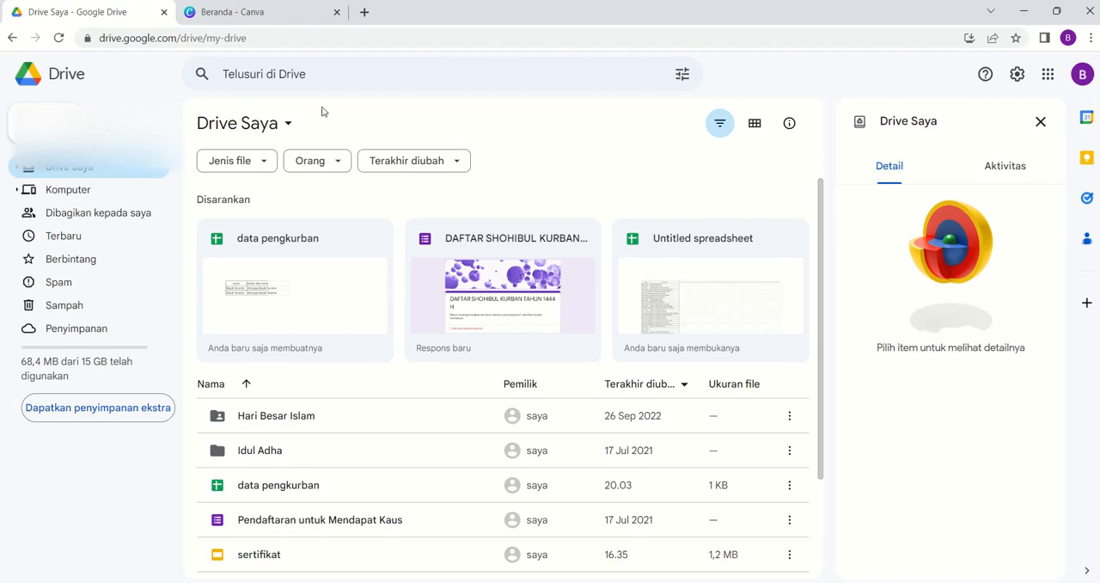
- Switch to Canva and search the projects for "sertifikat"
left_click(273, 17)
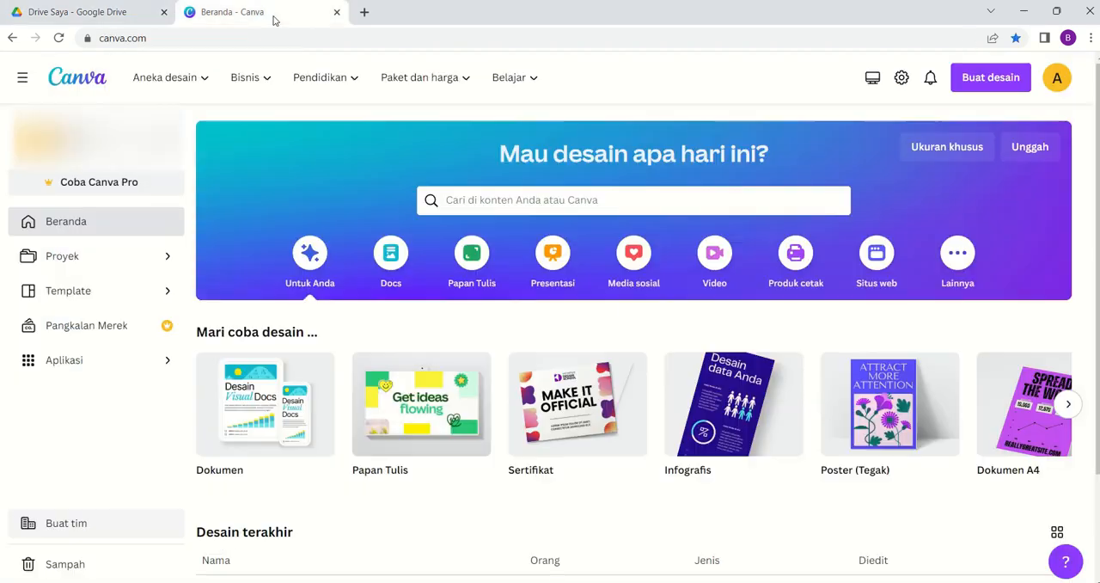
left_click(507, 200)
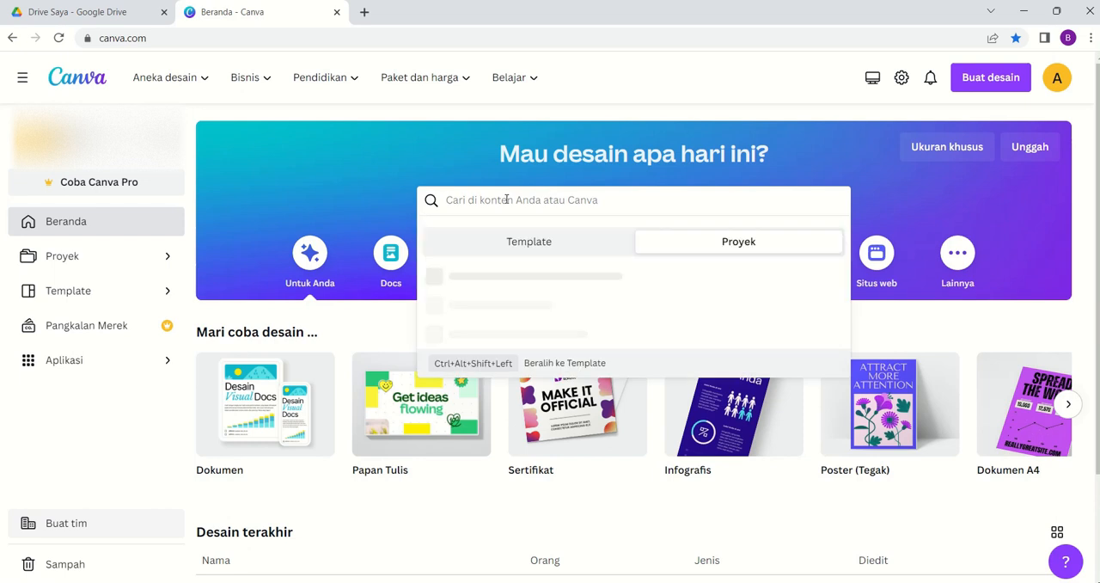
type("ser")
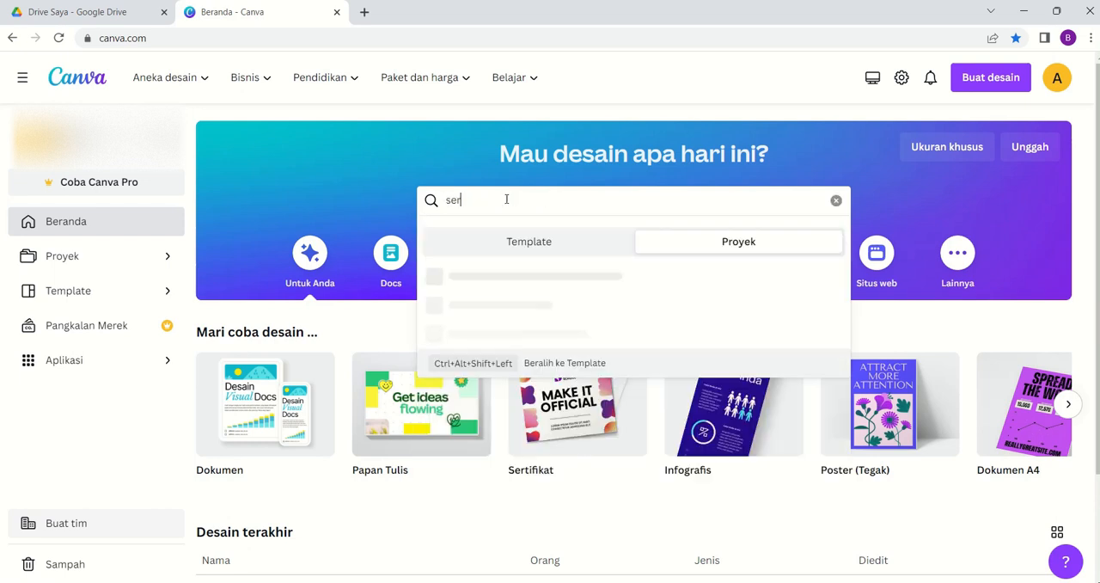
type("tifikat")
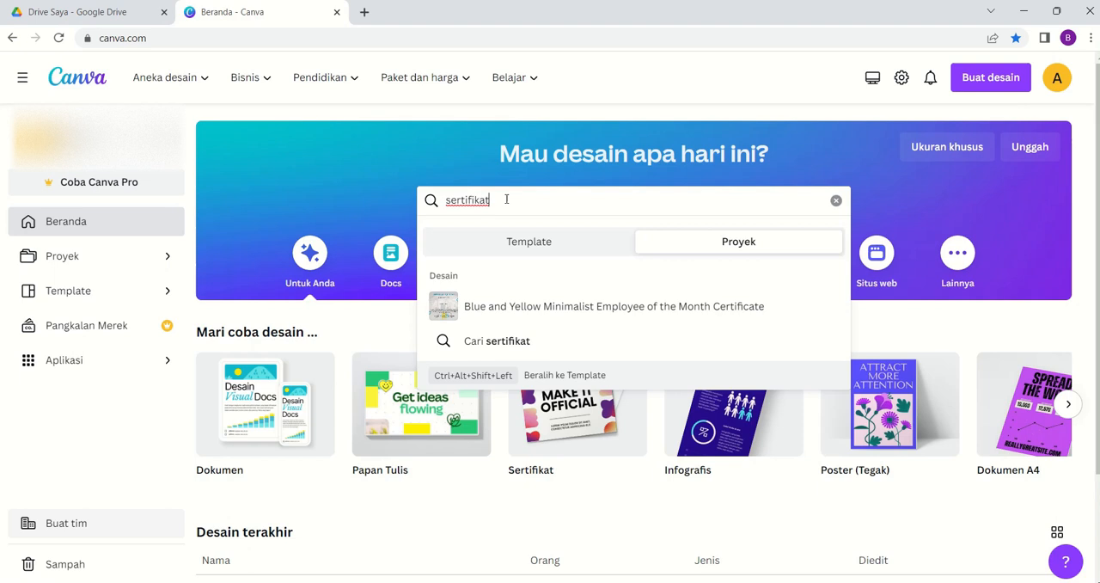
key("Return")
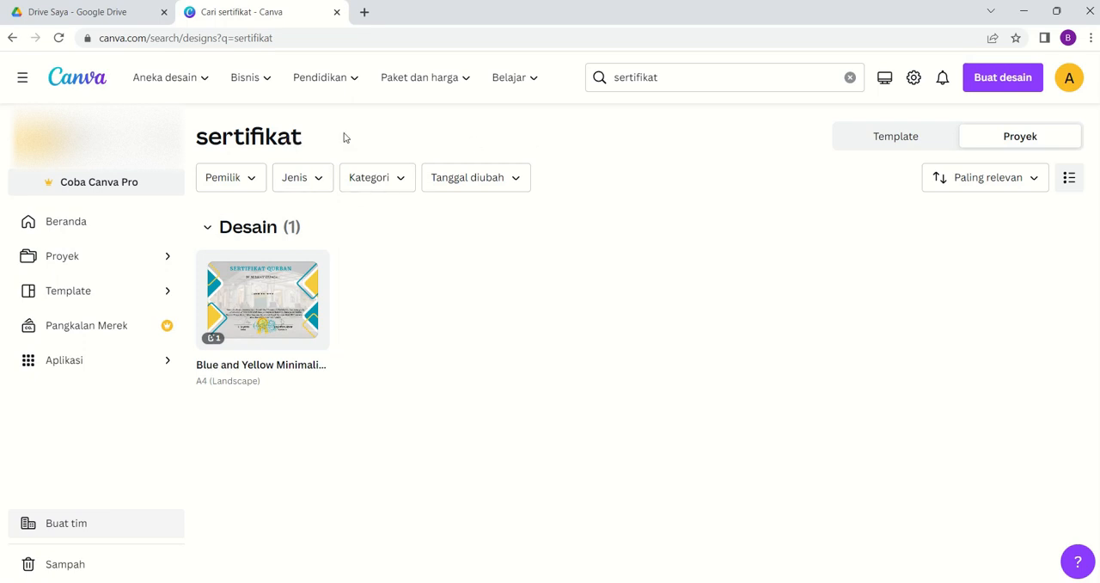
- Return to the Canva home page, search for "sertifikat qurban" and show the matching templates
left_click(78, 84)
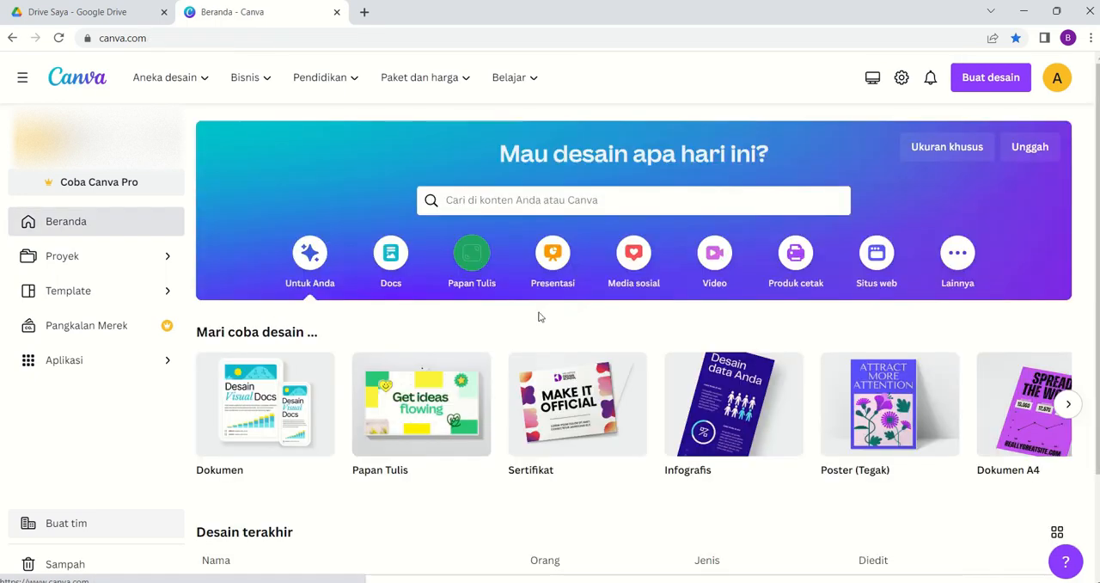
left_click(504, 204)
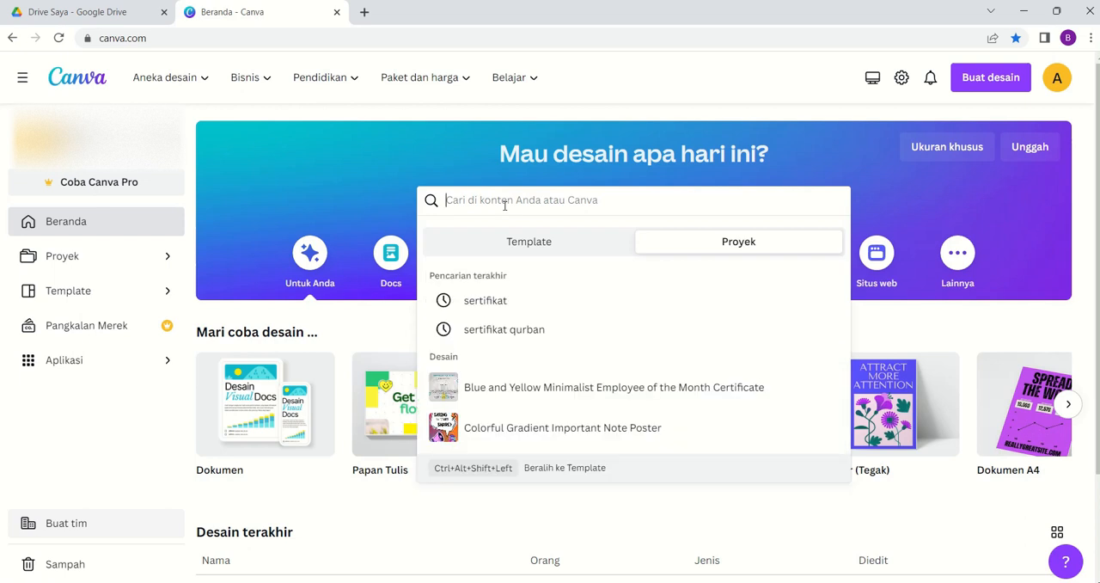
left_click(514, 331)
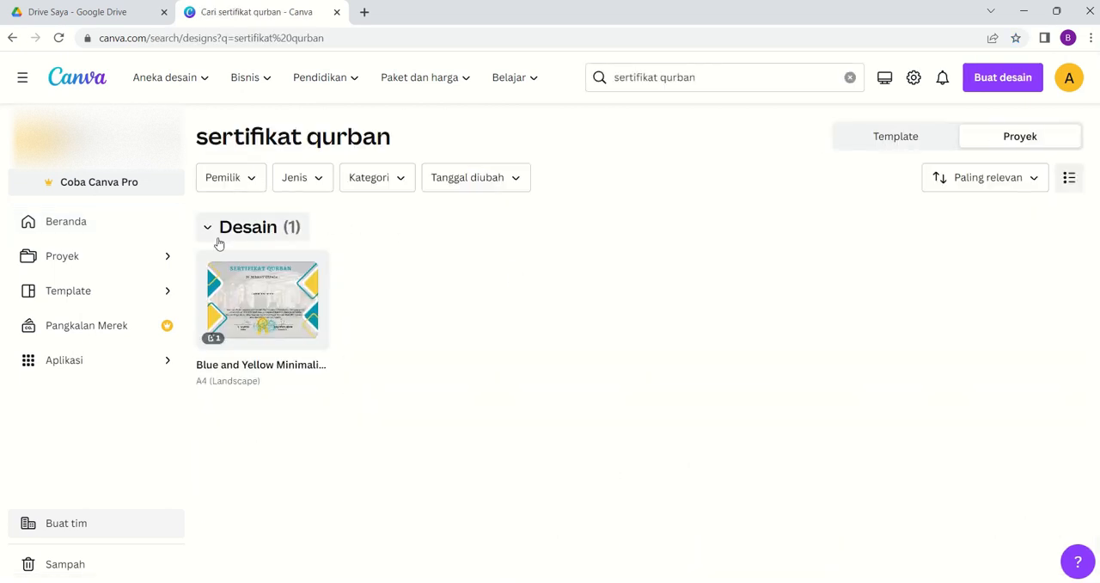
left_click(918, 144)
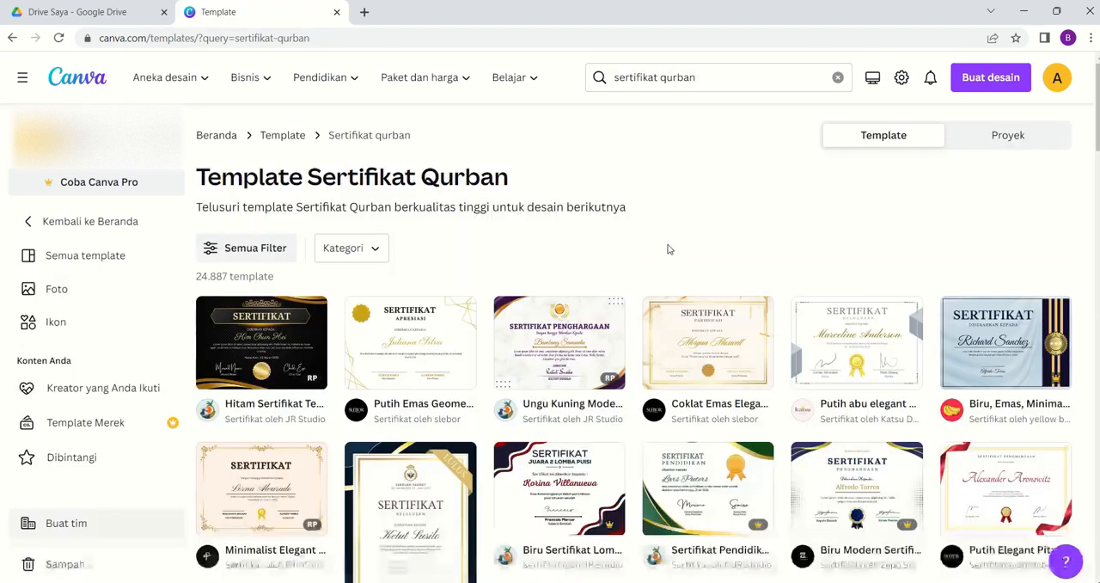
- Open the "Putih Dan Biru Minimalist Sertifikat Penghargaan" certificate template for customization
scroll(650, 381, "down", 5)
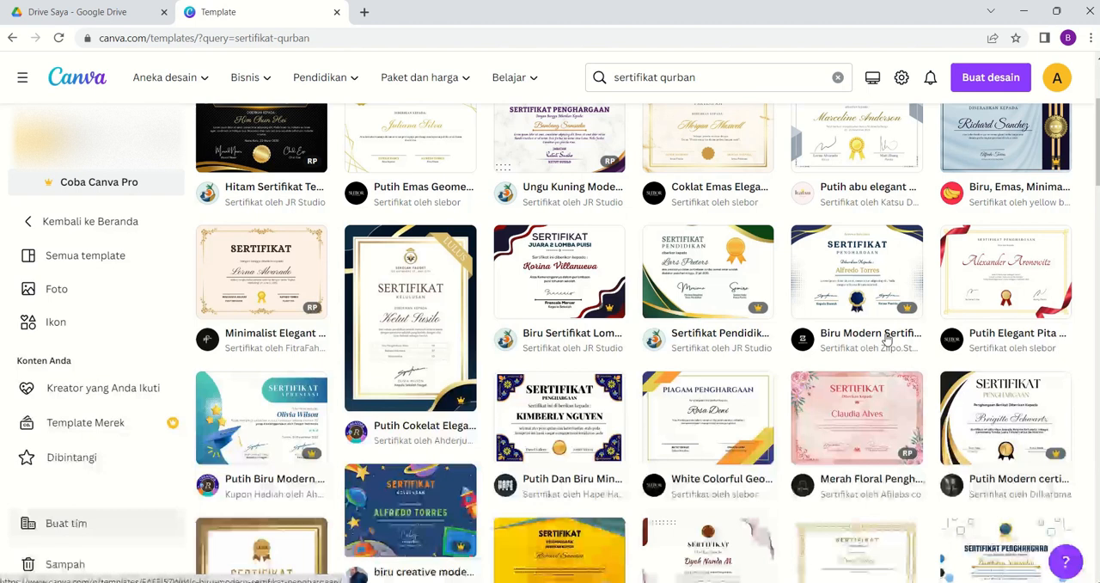
left_click(562, 414)
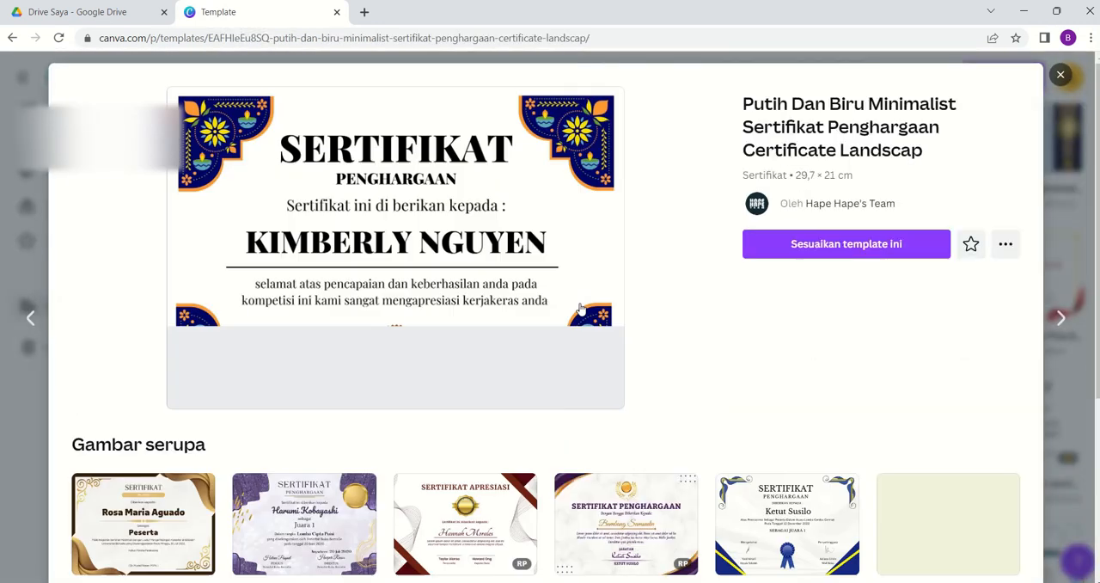
left_click(837, 247)
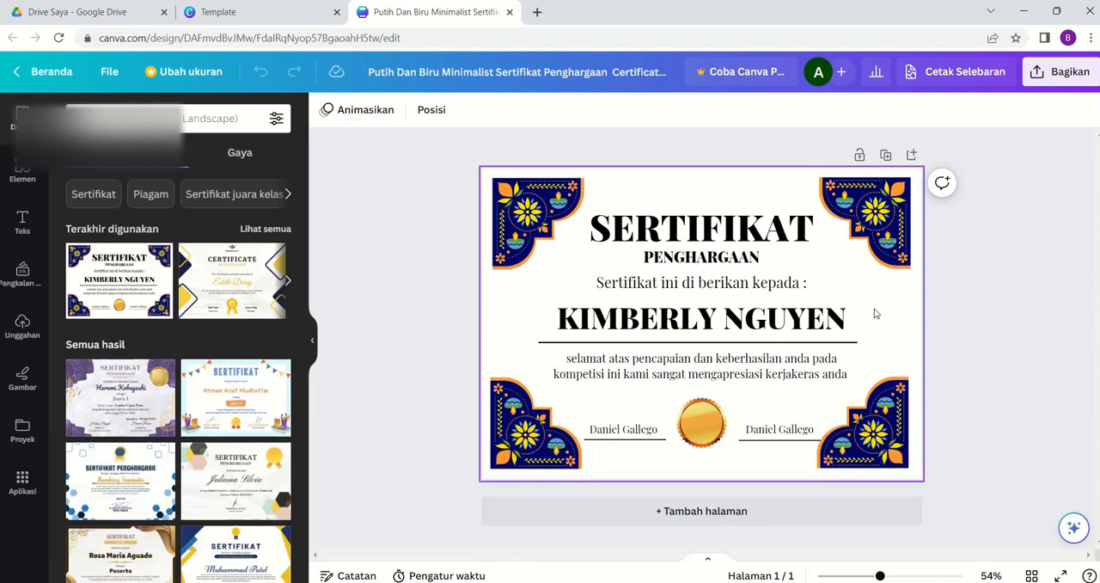
- Look at the design's sharing options and delete the sample recipient's name from the certificate
left_click(1065, 76)
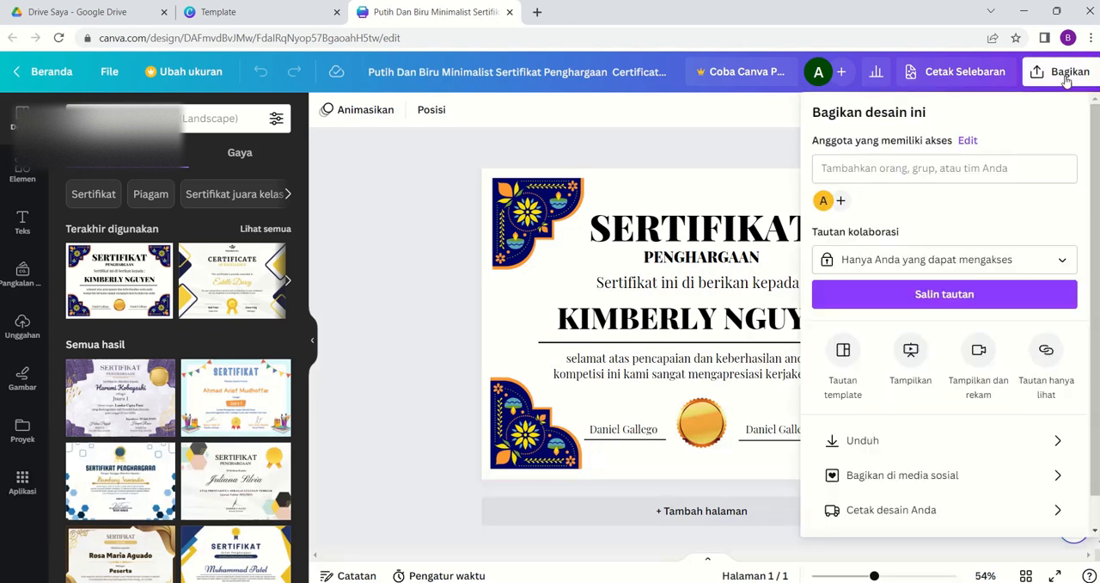
left_click(653, 141)
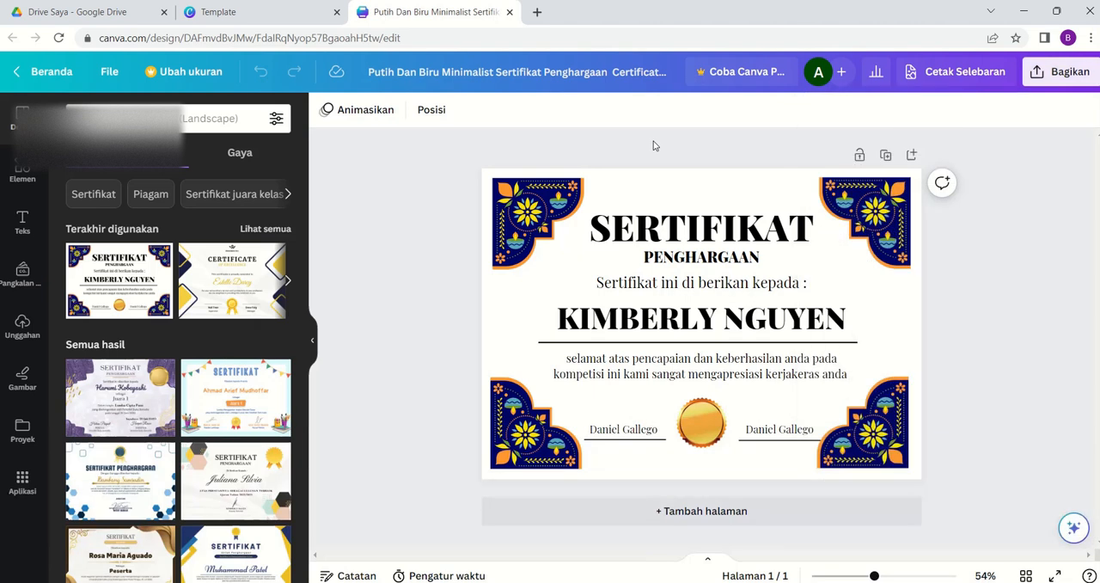
left_click(840, 308)
key("Delete")
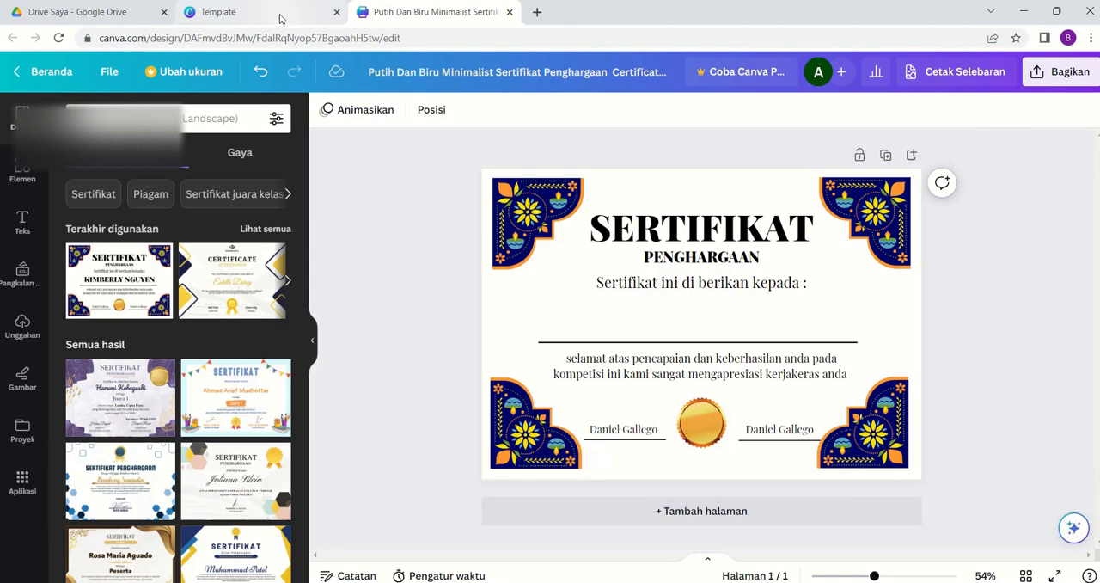
- Leave the template preview and open the existing "Blue and Yellow Minimalist Employee of the Month Certificate" design from the Canva projects
mouse_move(279, 17)
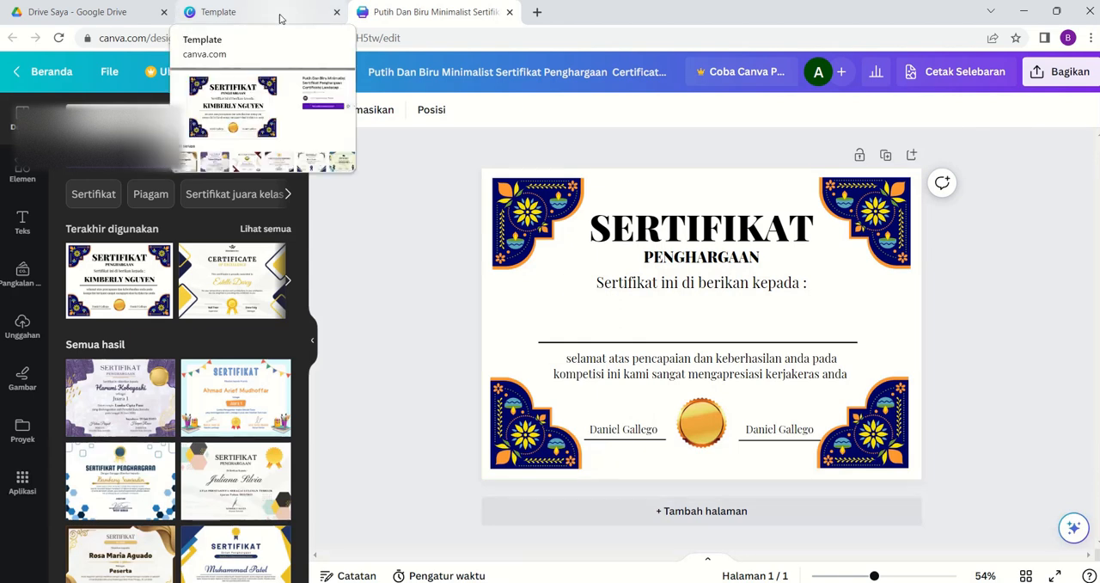
left_click(279, 17)
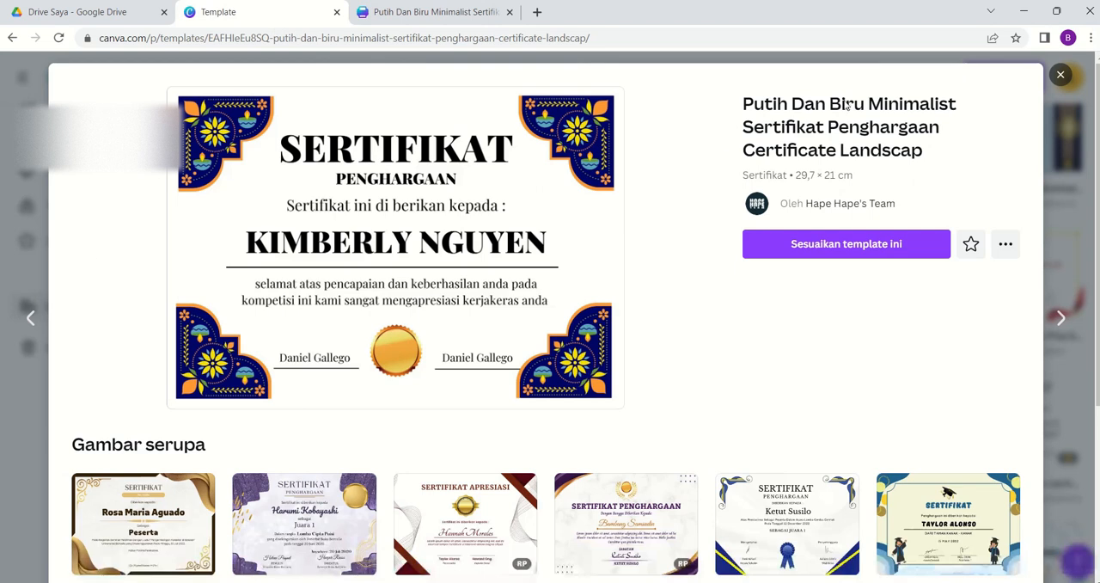
left_click(1060, 75)
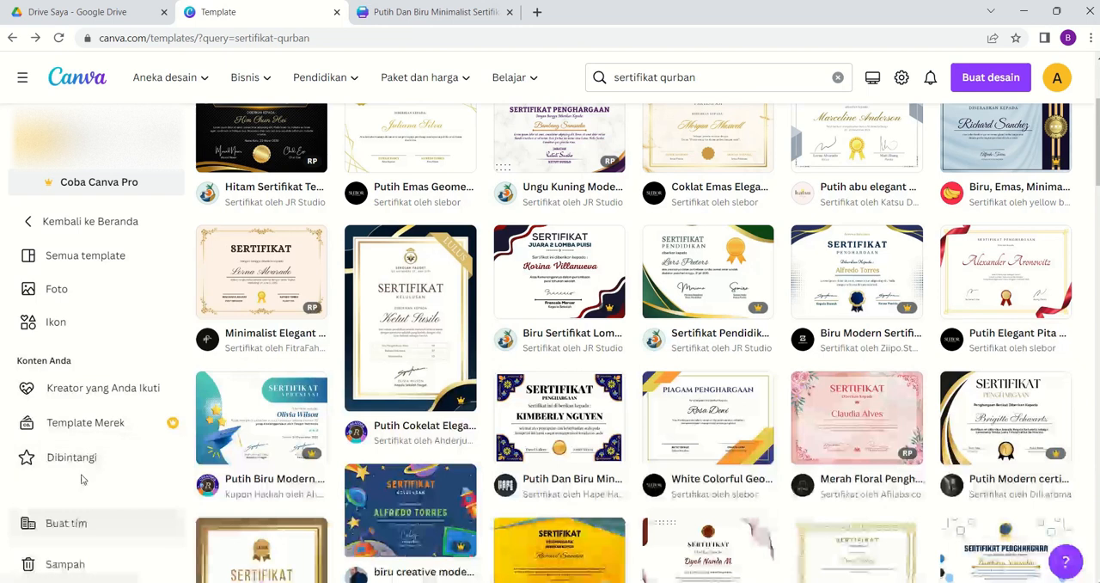
scroll(81, 457, "down", 2)
left_click(69, 88)
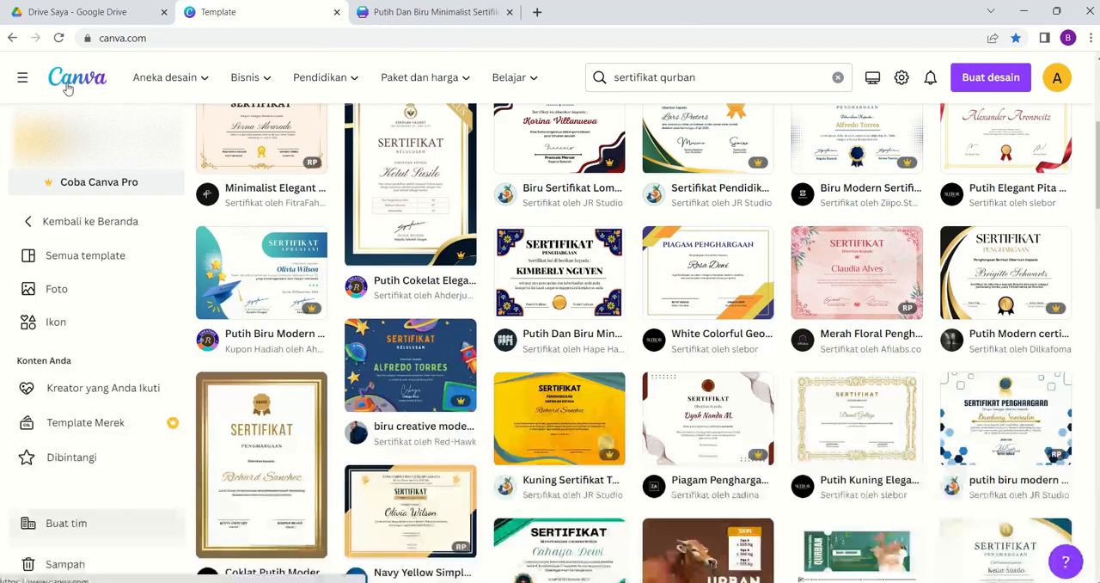
left_click(75, 258)
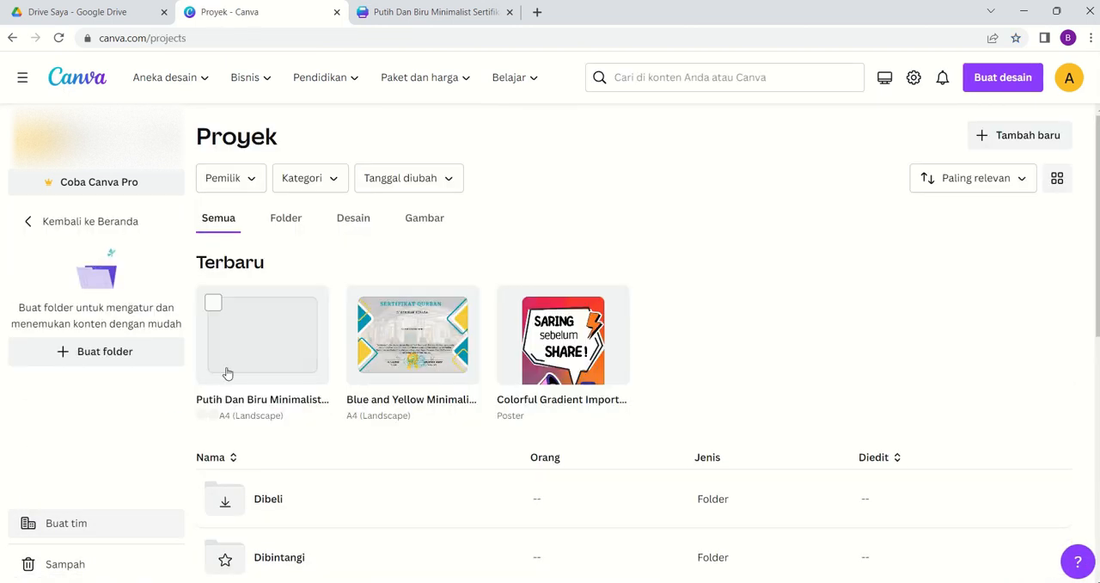
left_click(419, 344)
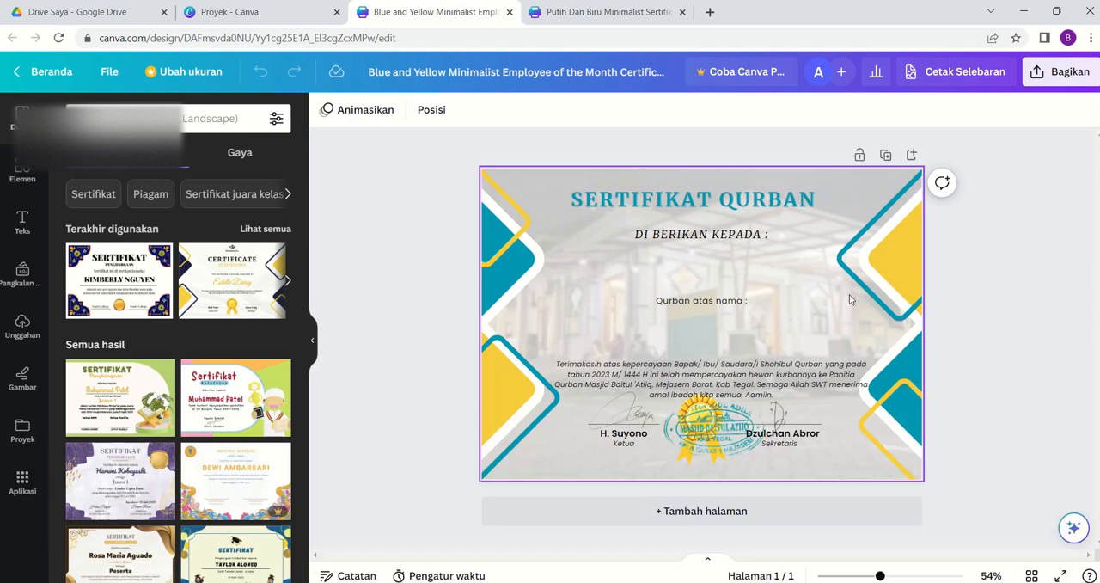
- Download the Sertifikat Qurban design as a PNG and close the downloaded image's preview
left_click(1068, 78)
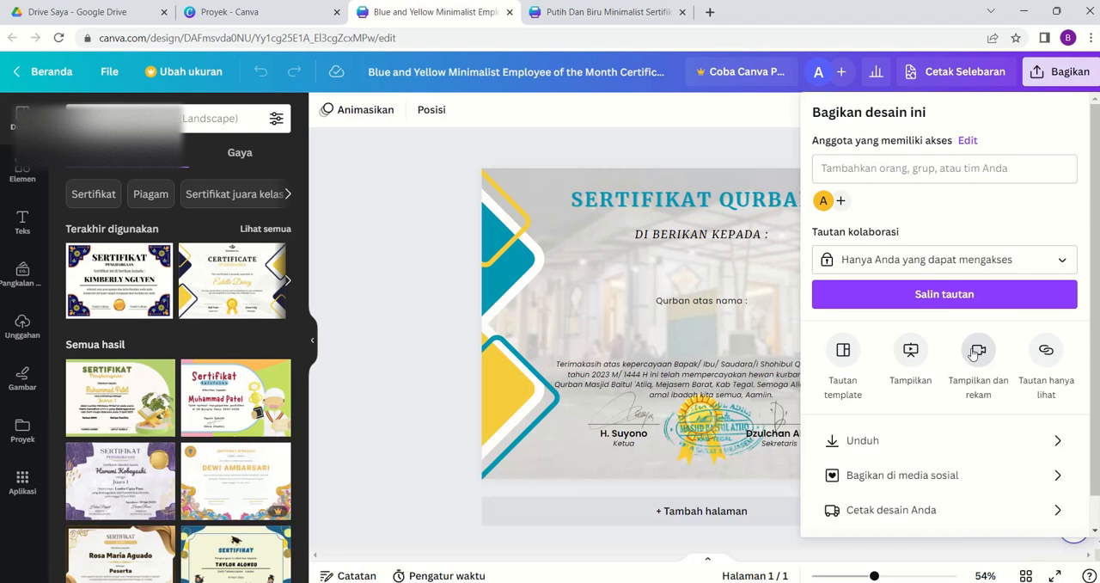
left_click(894, 442)
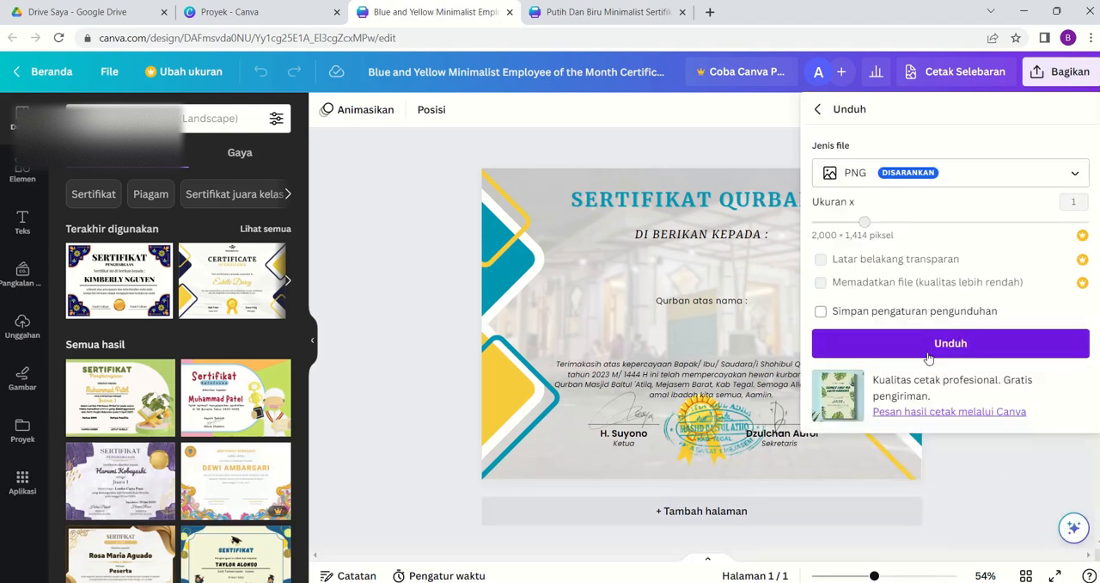
left_click(964, 349)
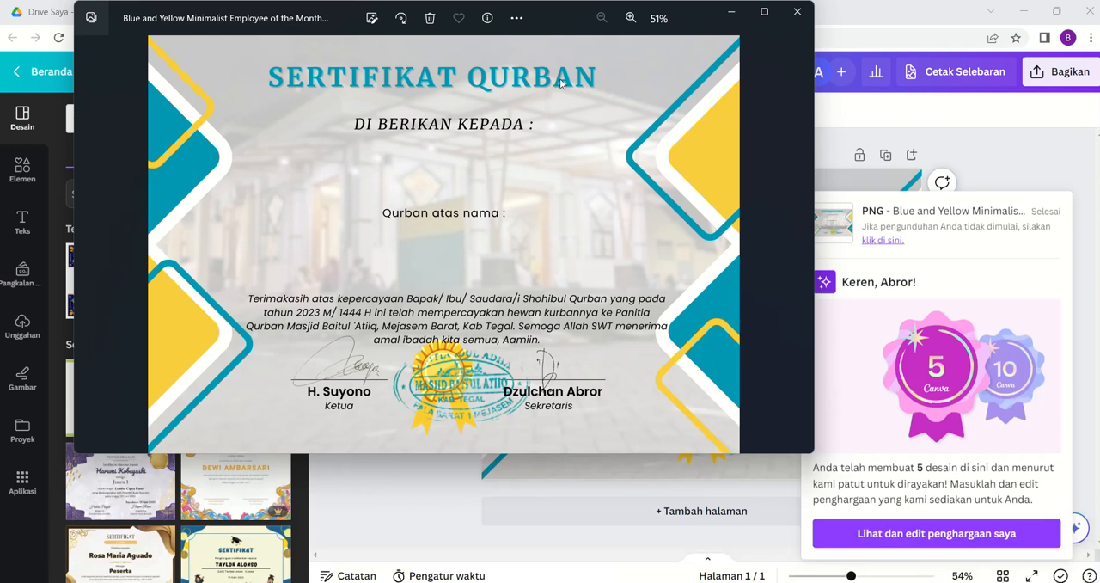
left_click(796, 12)
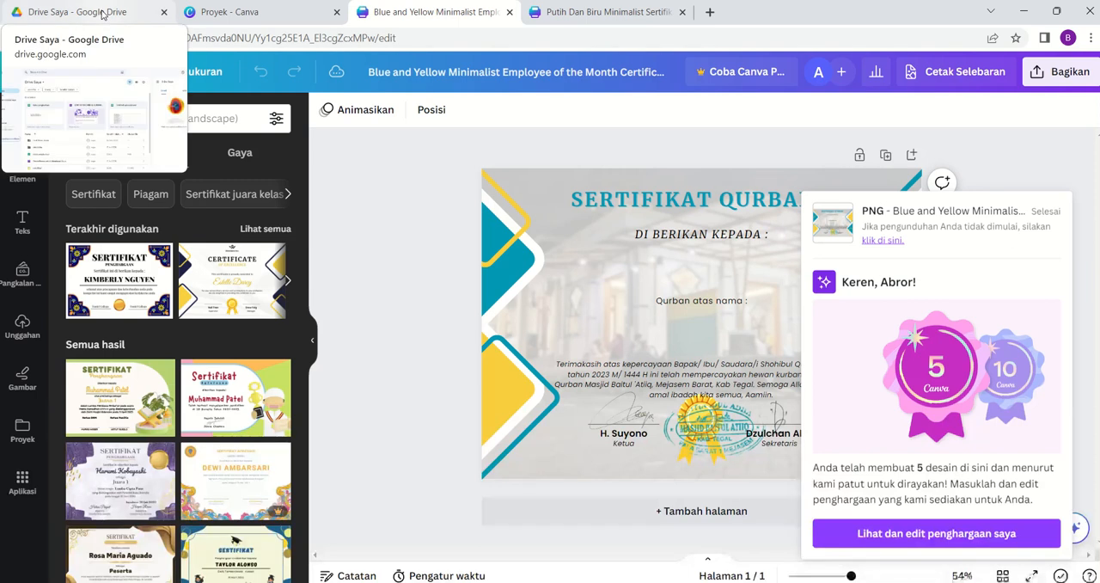
- Switch to Google Drive and create a folder named "Sertifikat Kurban 1444 H" in Drive Saya
left_click(101, 14)
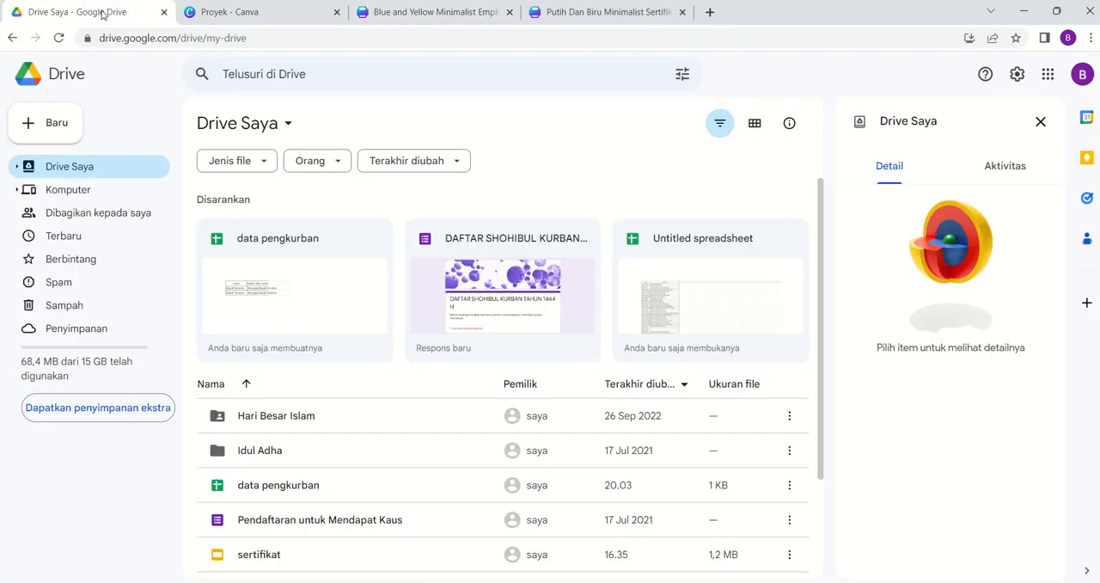
left_click(61, 129)
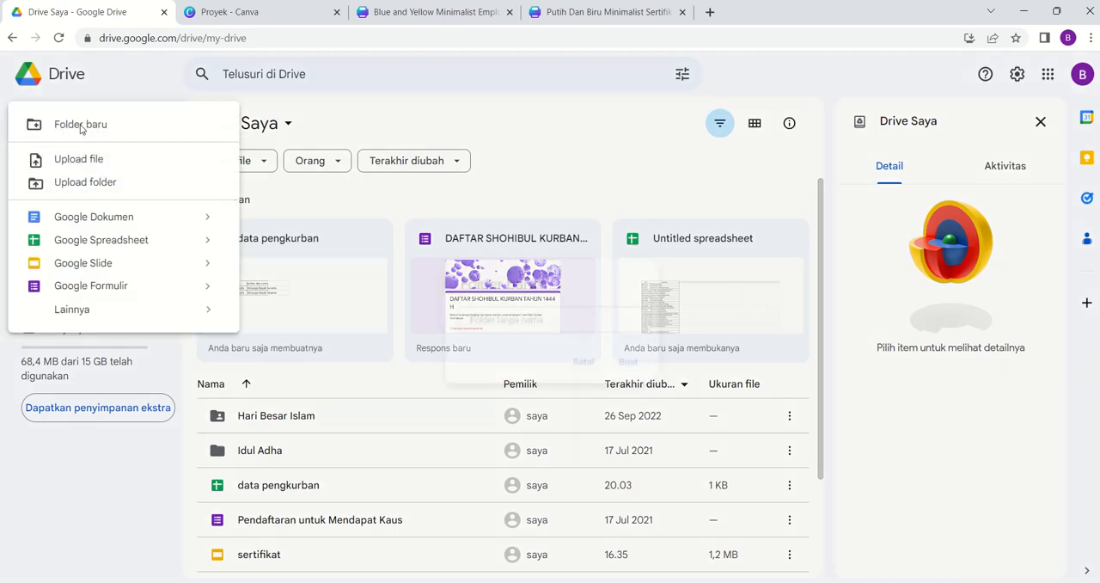
left_click(80, 125)
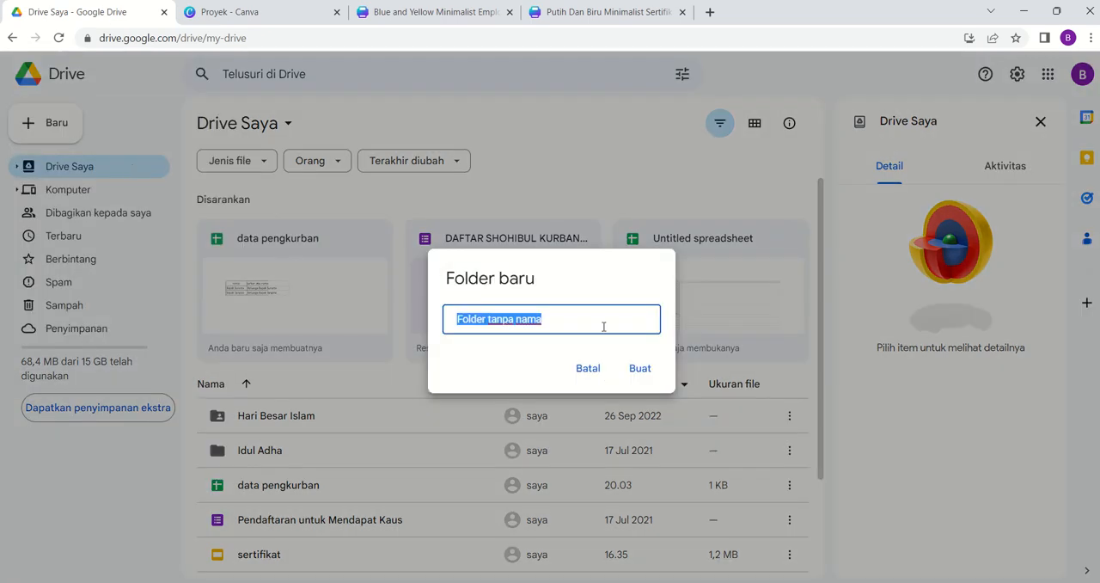
type("Ser")
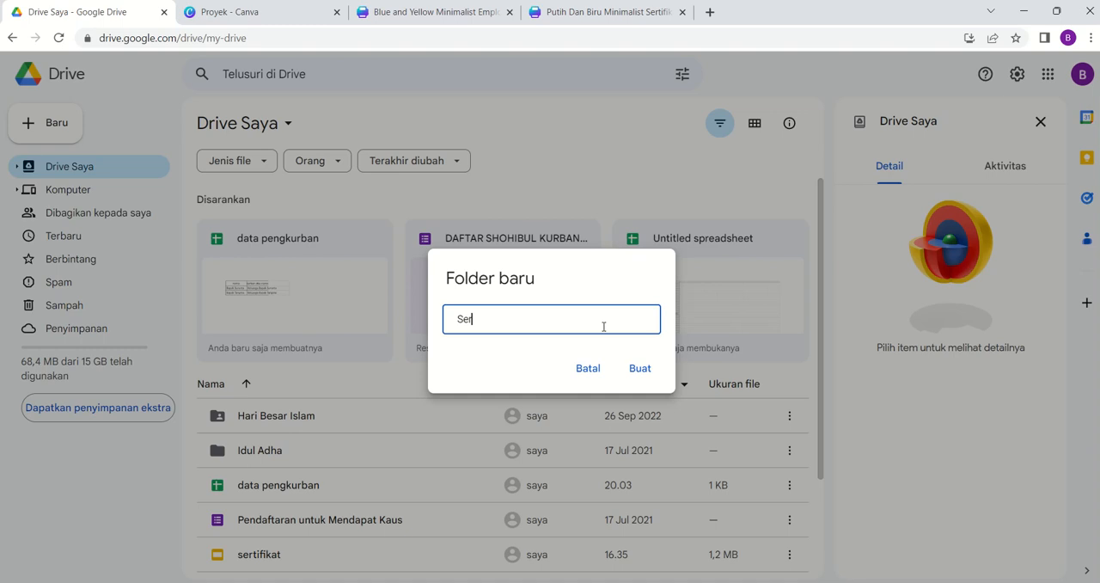
type("tifikat Kurban BAru")
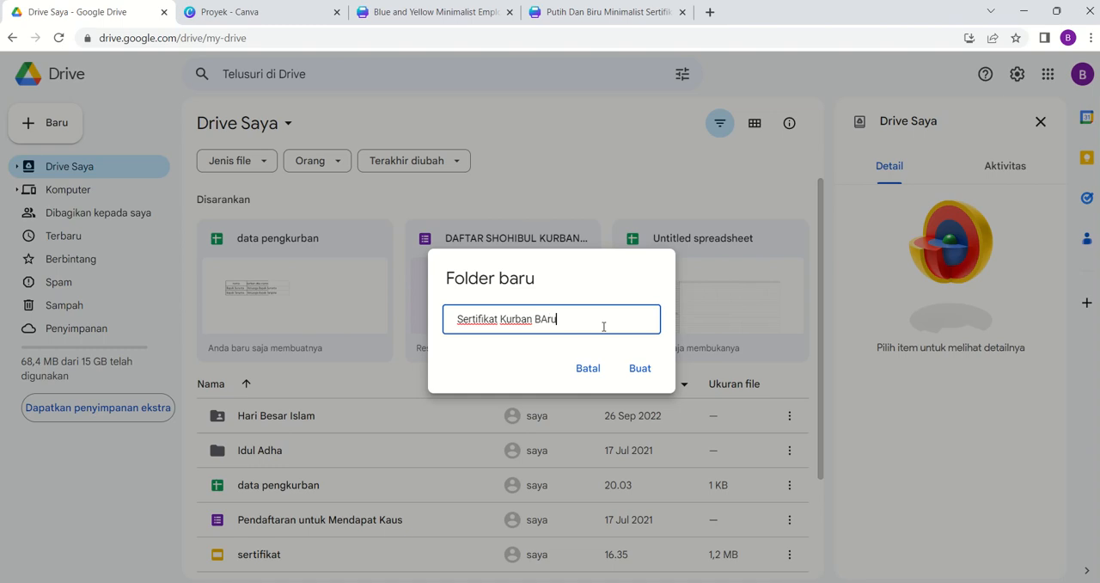
key("BackSpace")
key("BackSpace")
key("BackSpace")
key("BackSpace")
type("1444 H")
left_click(641, 370)
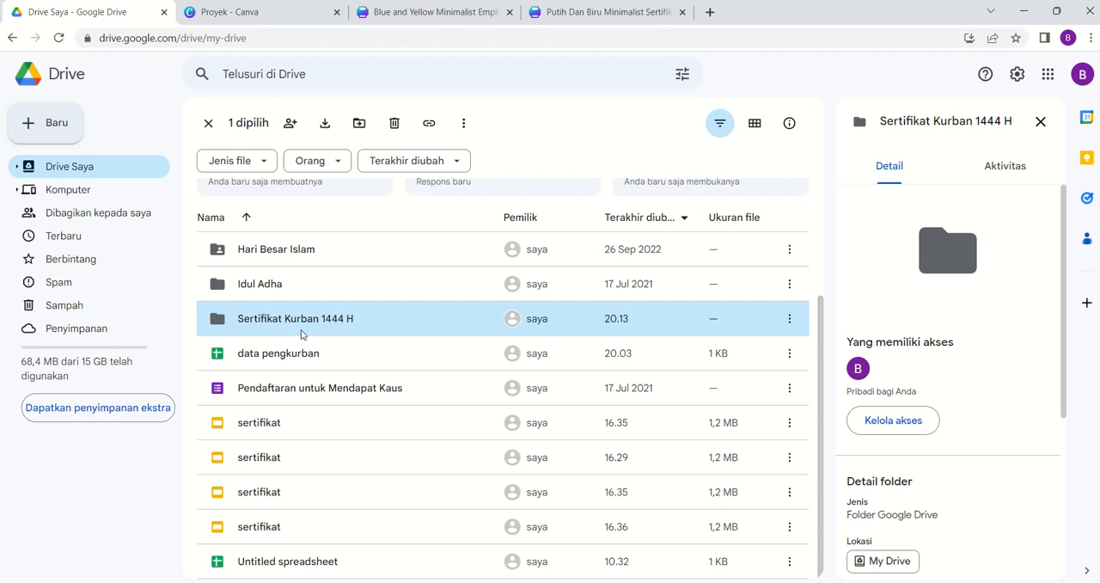
- View the "Sertifikat Kurban 1444 H" folder, and copy range A1:B3 from the "data pengkurban" spreadsheet in Drive Saya
double_click(302, 320)
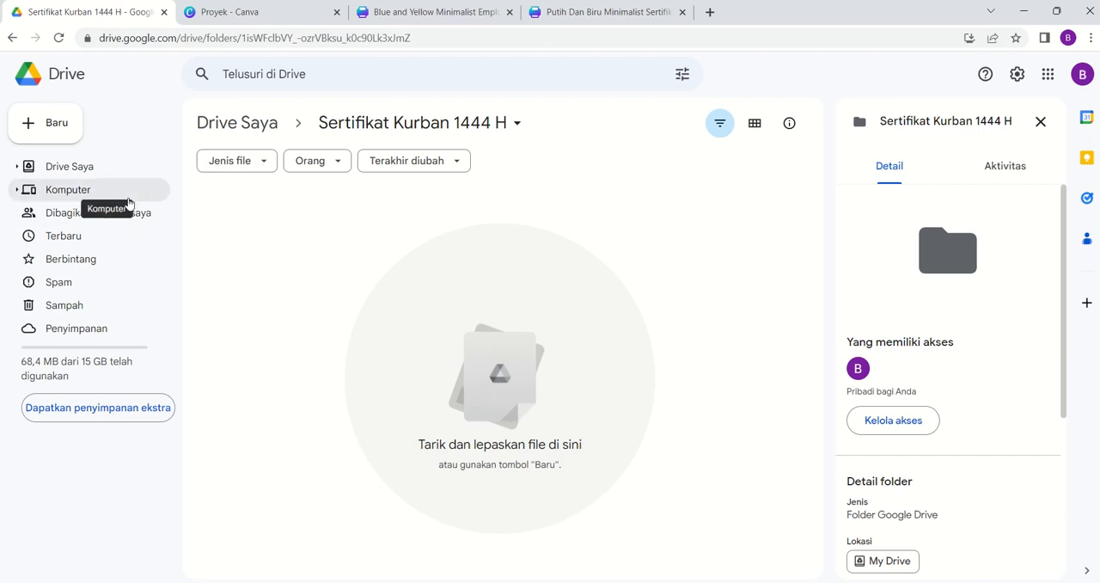
left_click(11, 40)
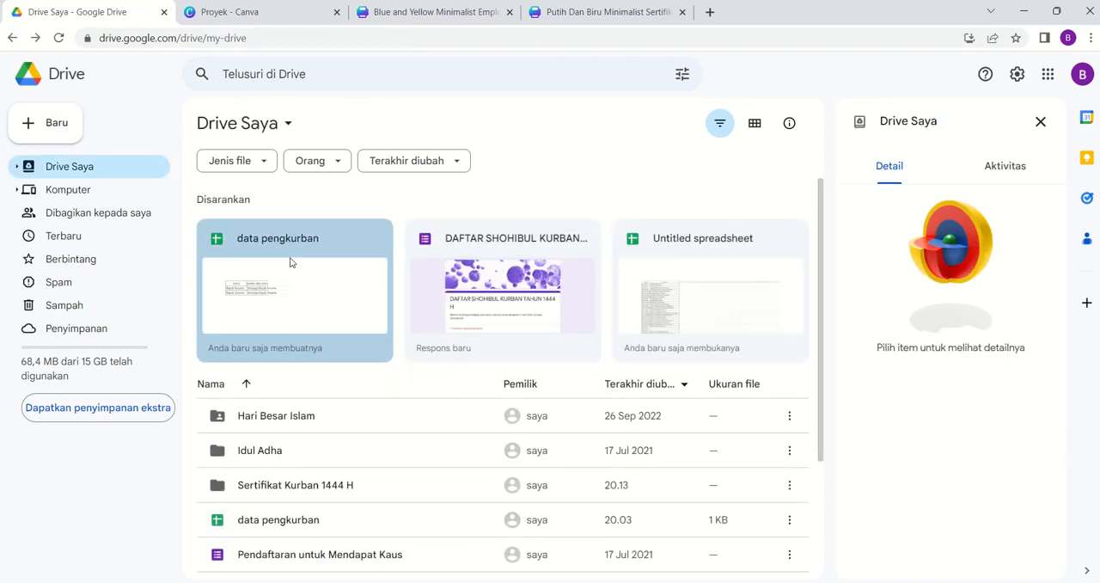
left_click(290, 262)
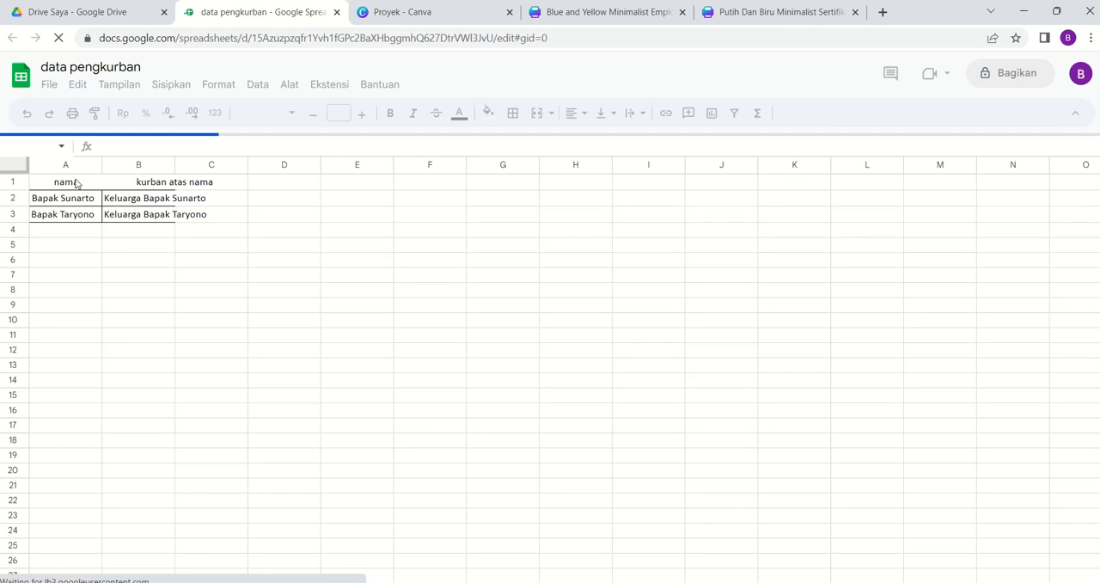
left_click_drag(39, 180, 172, 218)
key("ctrl+c")
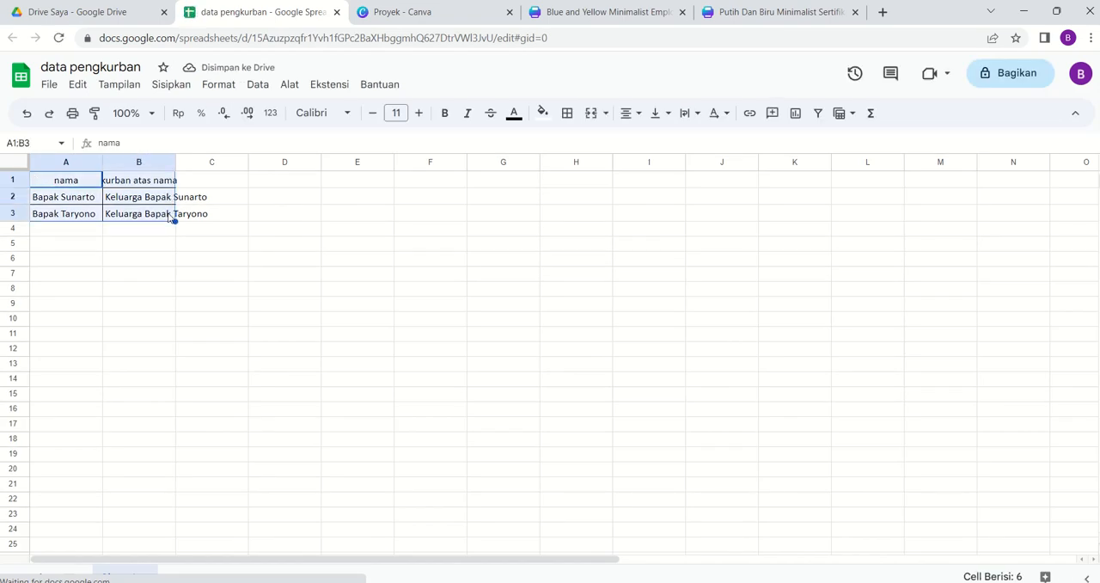
- Create a blank Google spreadsheet inside the "Sertifikat Kurban 1444 H" Drive folder and paste the copied participant data at A1
left_click(127, 19)
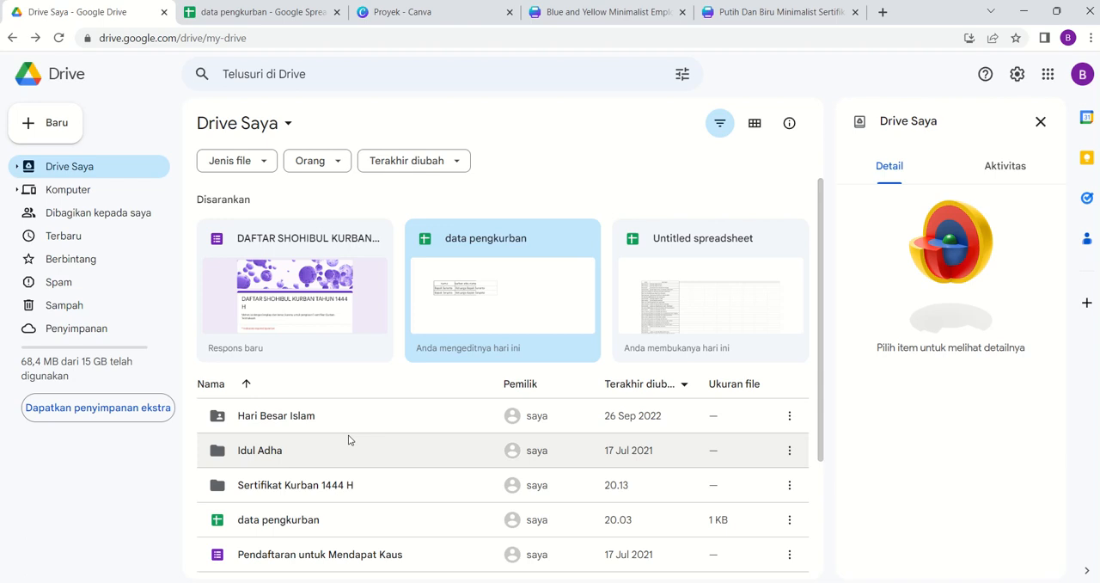
scroll(348, 438, "down", 2)
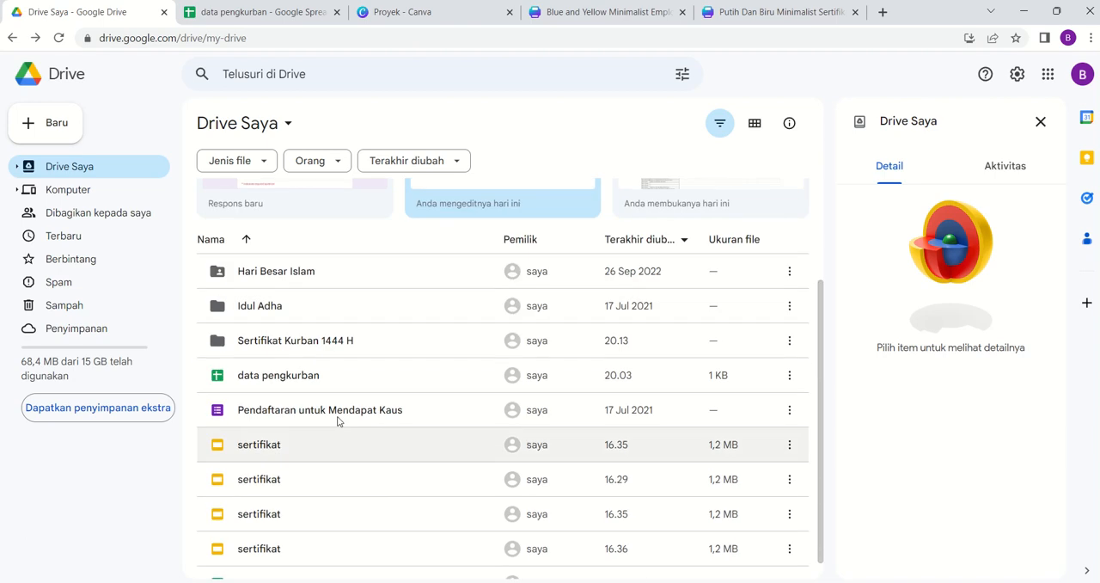
double_click(297, 344)
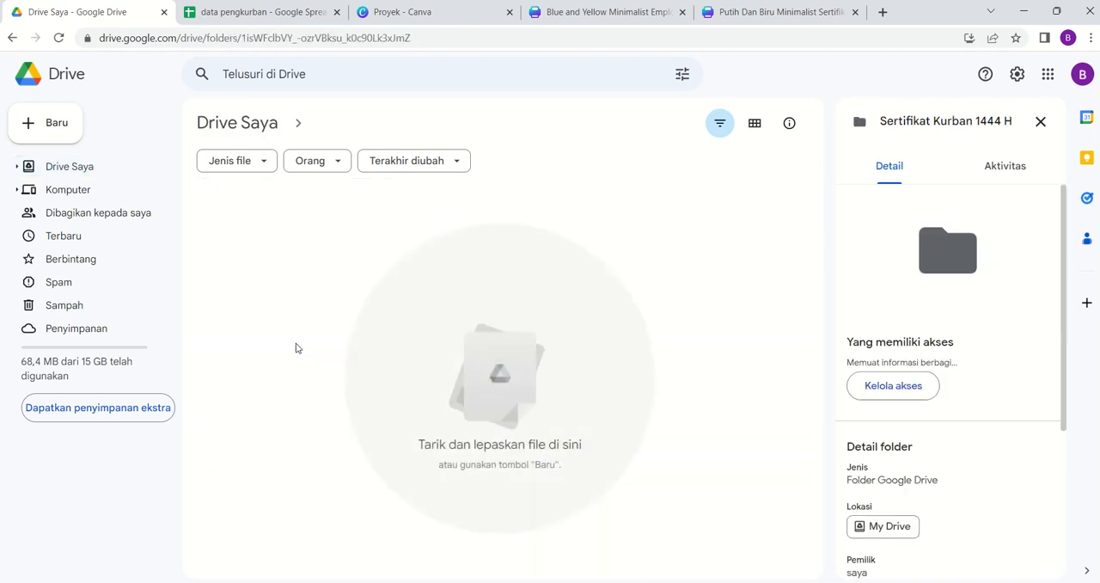
left_click(59, 125)
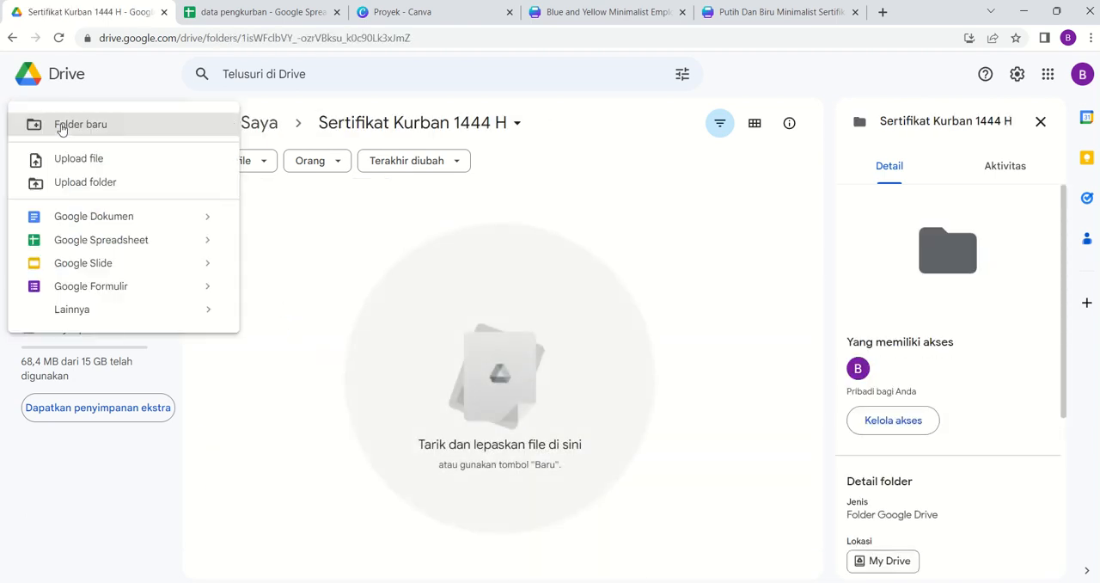
left_click(82, 244)
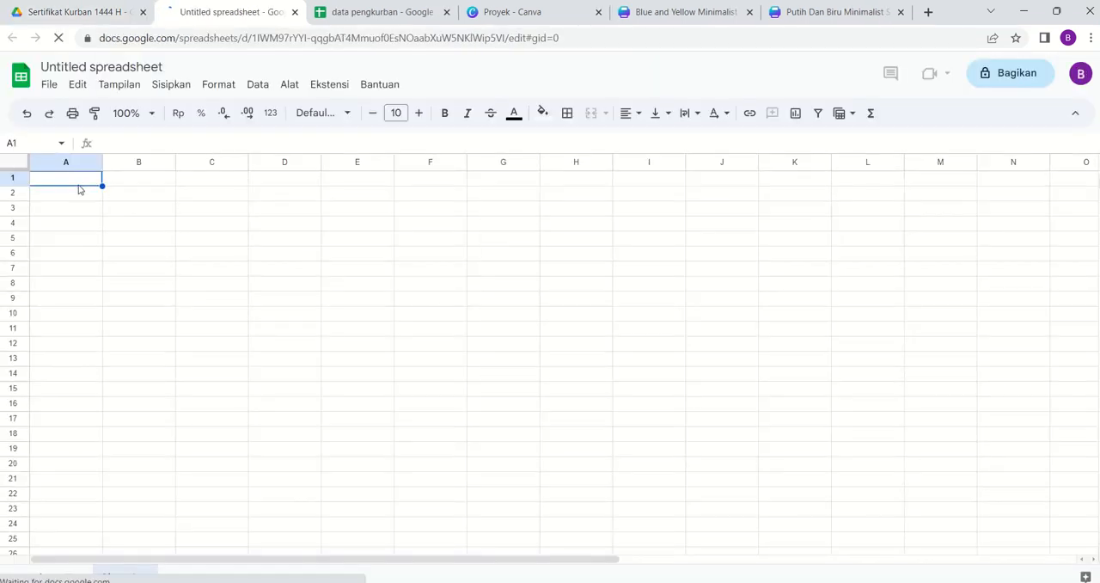
key("ctrl+v")
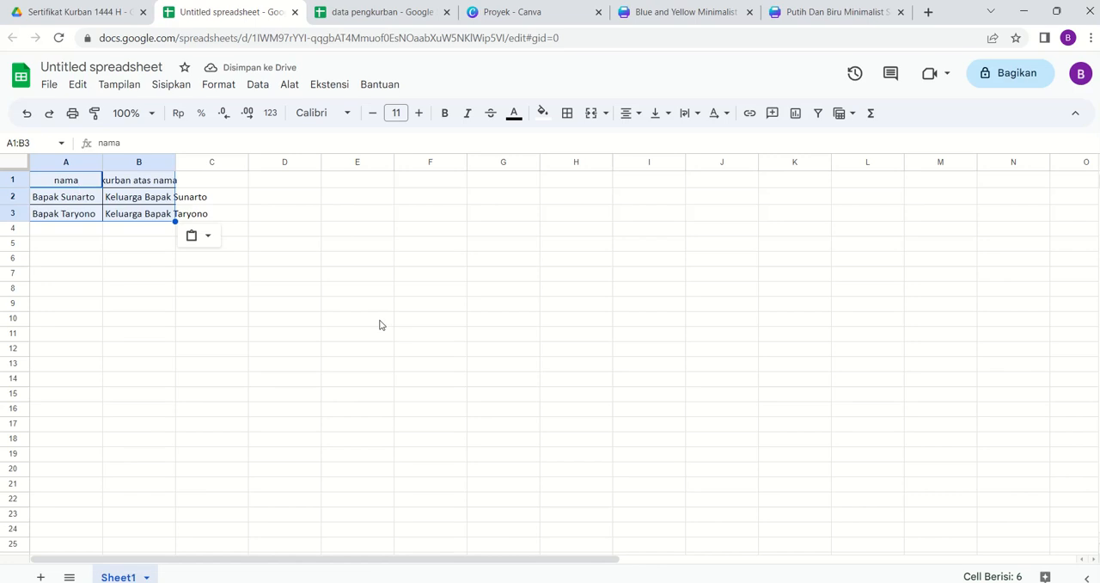
- Rename the new spreadsheet as "daftar shohibul"
left_click(100, 68)
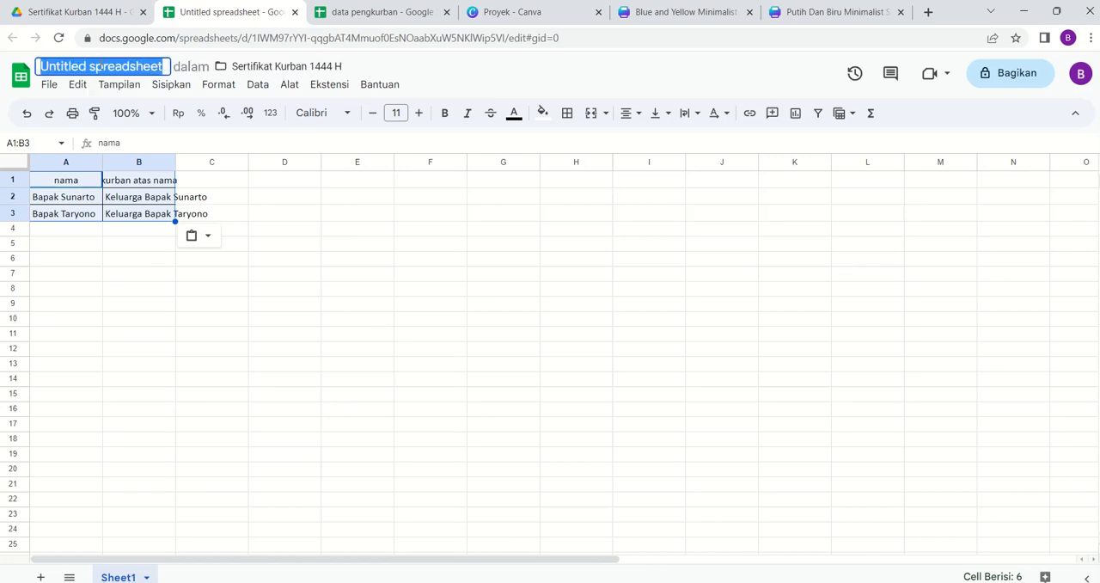
type("daftar ")
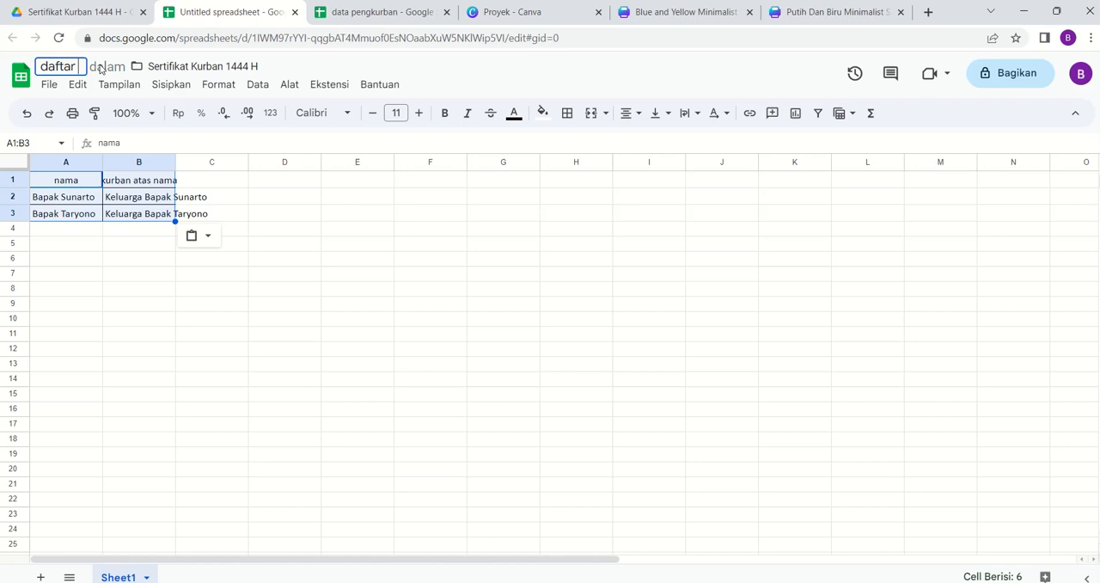
type("shohi")
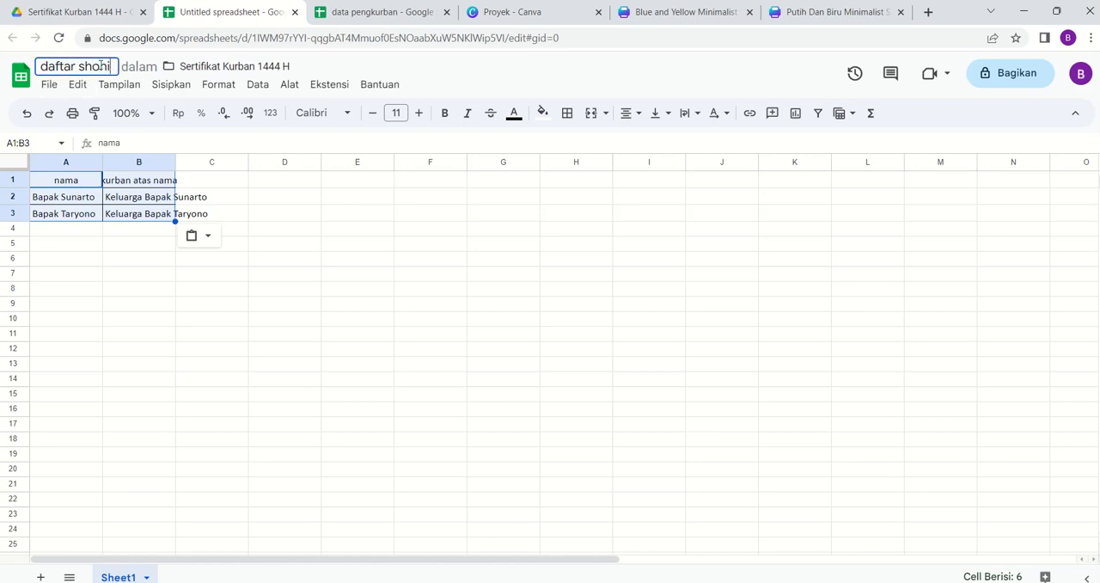
type("bul")
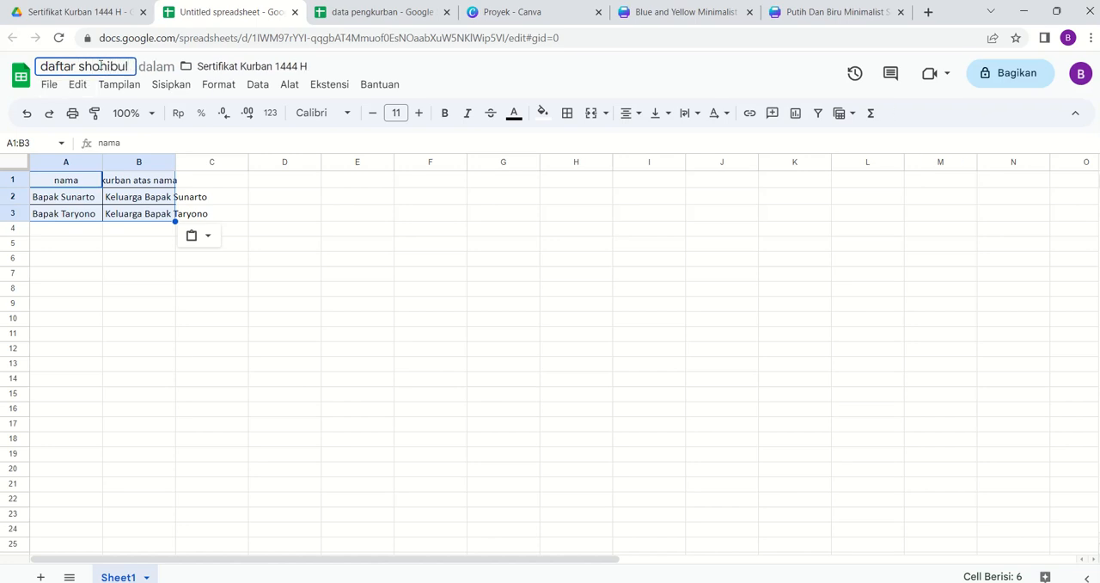
left_click(302, 275)
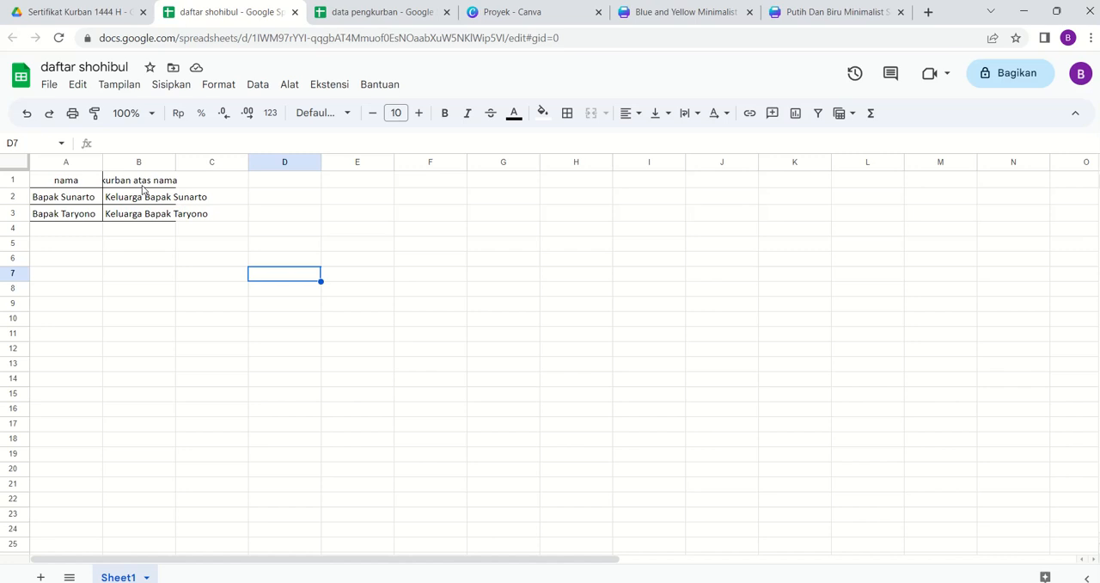
- Close the original "data pengkurban" spreadsheet
left_click(97, 15)
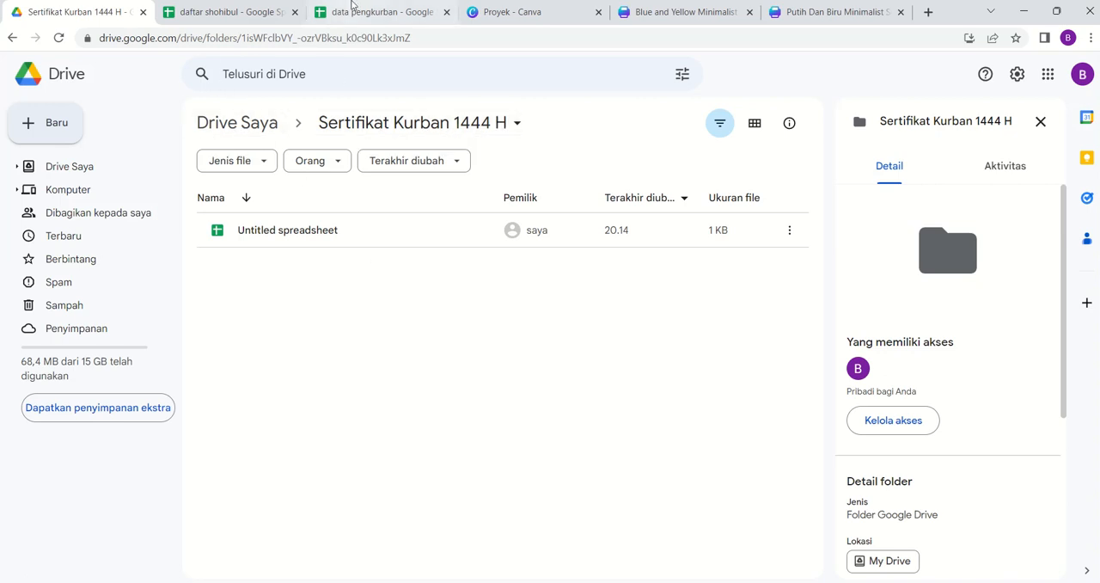
left_click(374, 16)
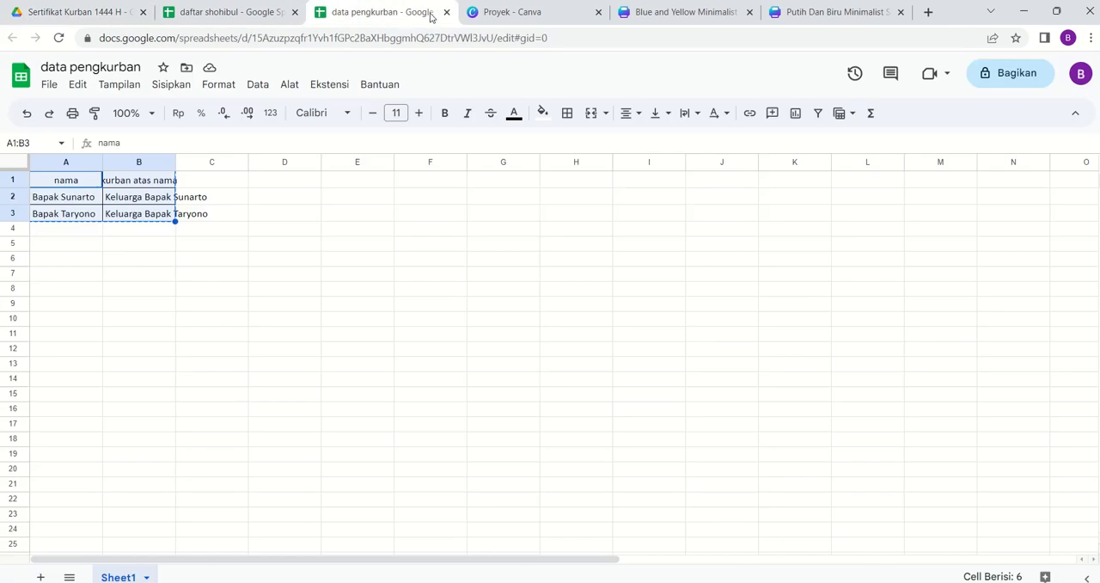
left_click(446, 12)
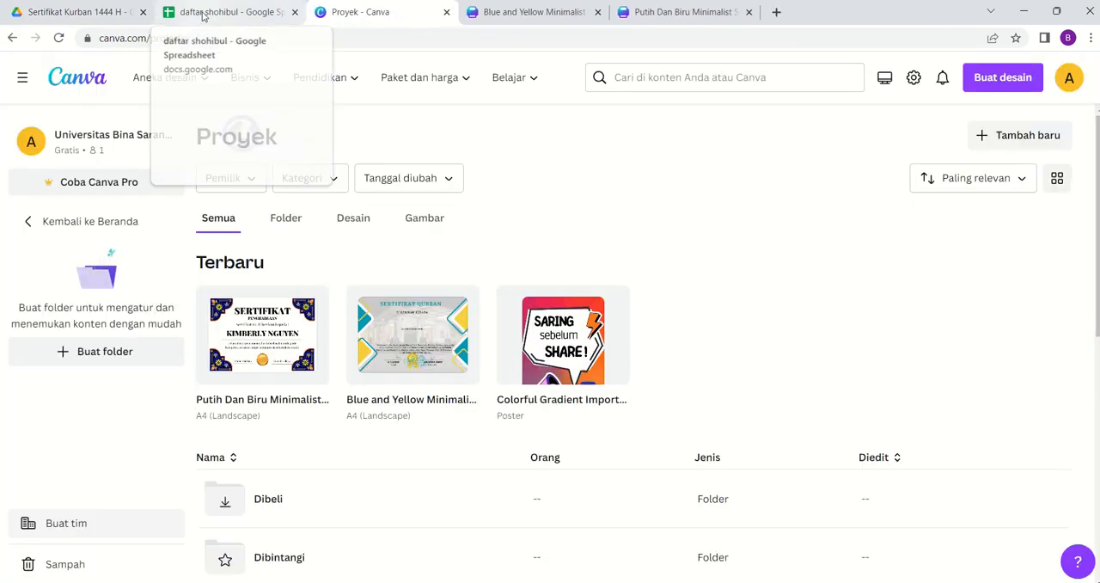
- Return to the "Sertifikat Kurban 1444 H" folder in Google Drive and bring up the choices for creating a new item
left_click(95, 14)
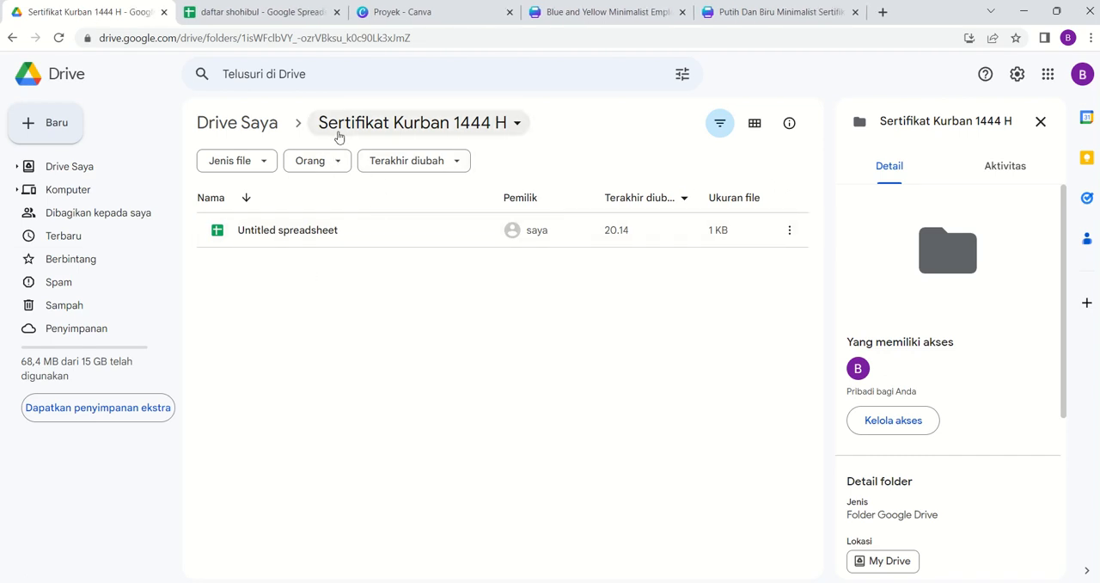
left_click(58, 129)
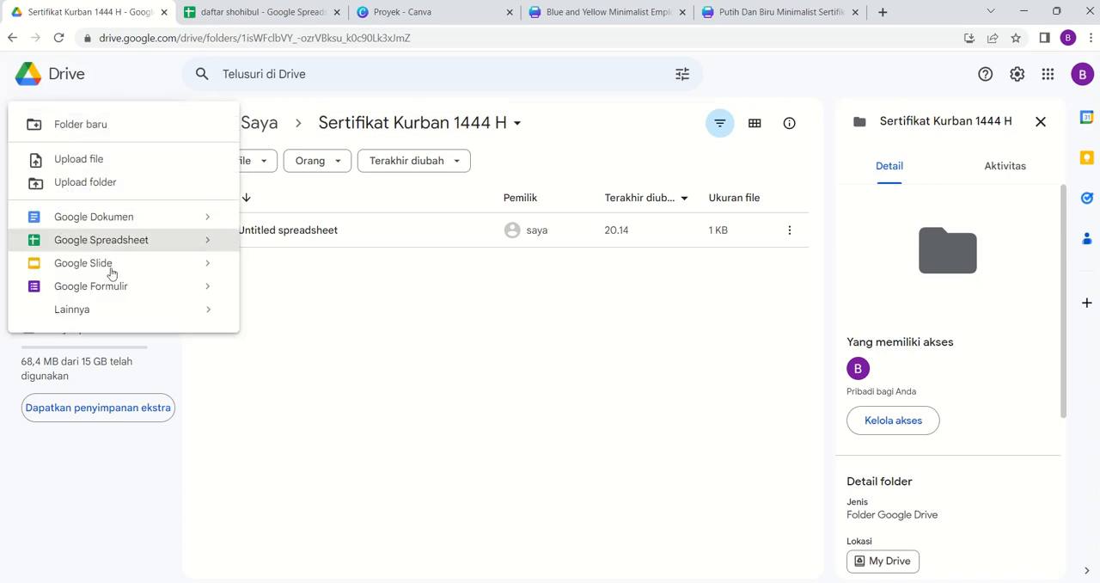
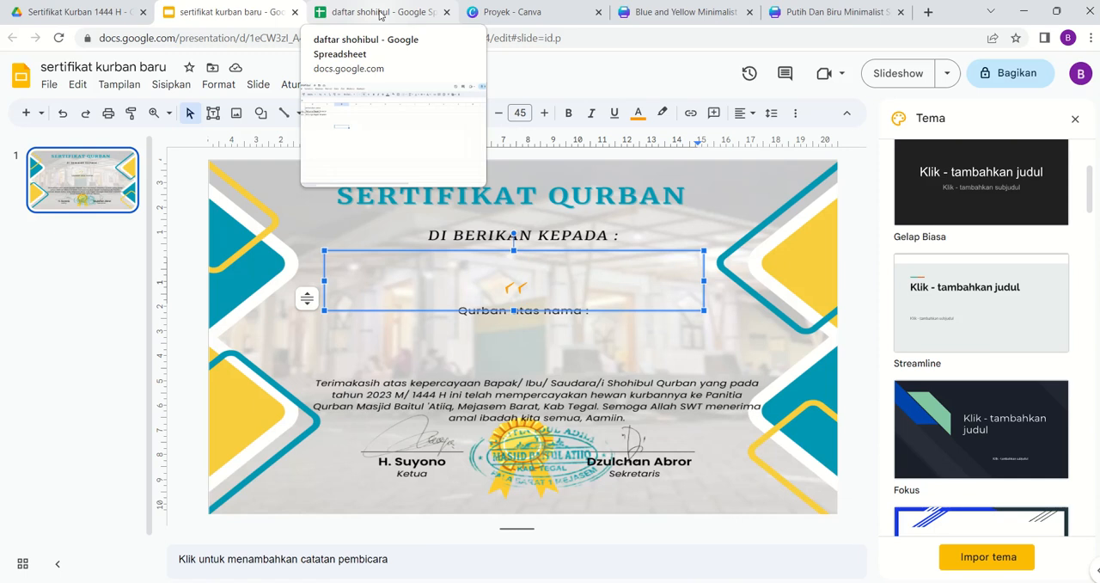
- Check the first column header in "daftar shohibul" and complete the certificate placeholder under "DI BERIKAN KEPADA :" as <<nama>>
left_click(381, 14)
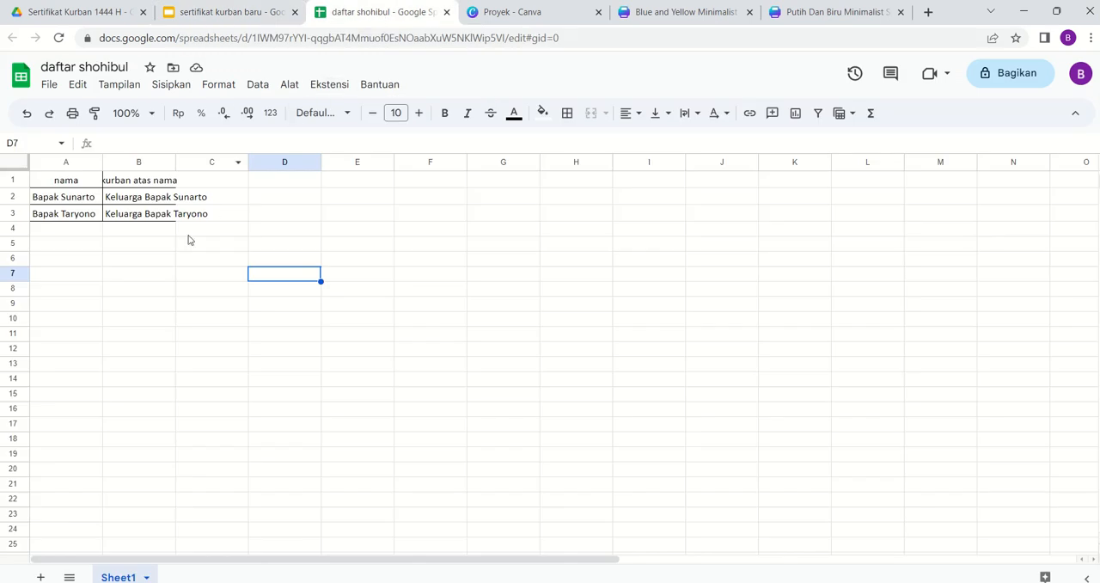
left_click(74, 184)
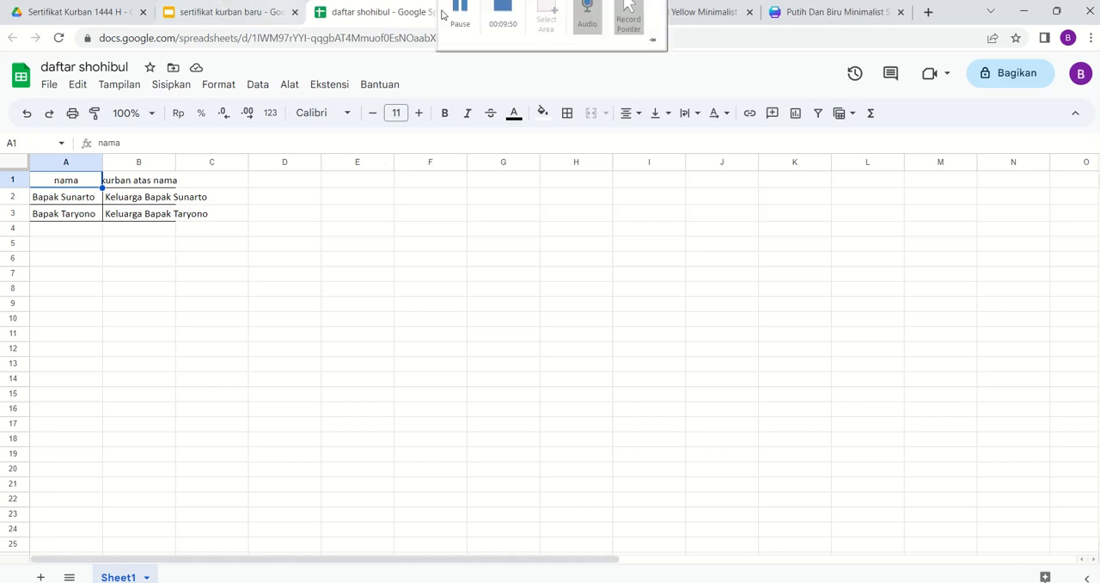
left_click(228, 12)
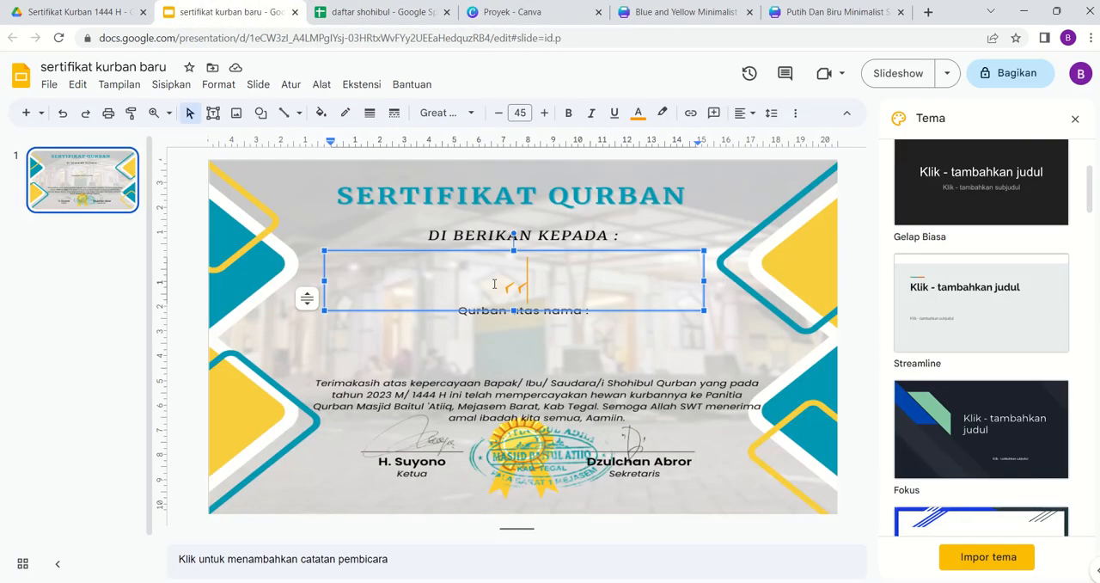
type("nama")
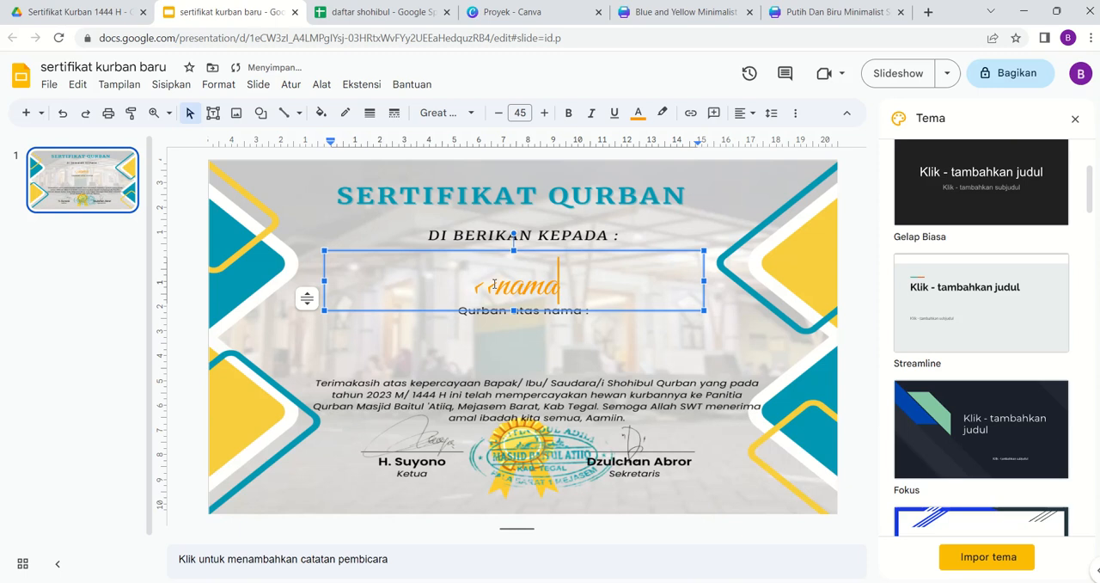
type(">>")
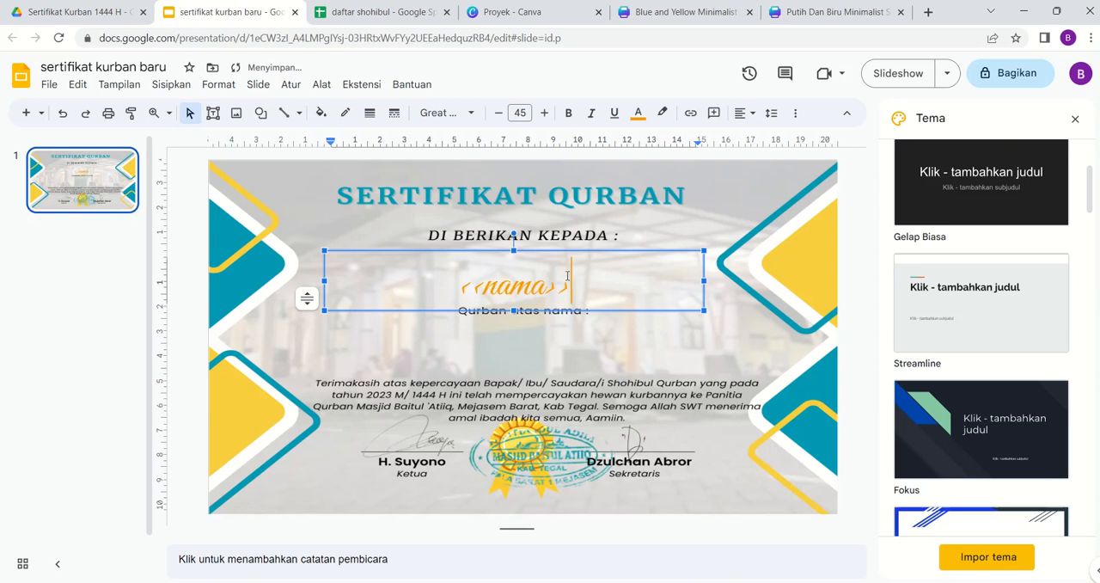
left_click(862, 182)
- Nudge the <<nama>> text box slightly upward so it sits clear of the "Qurban atas nama :" line
left_click(531, 289)
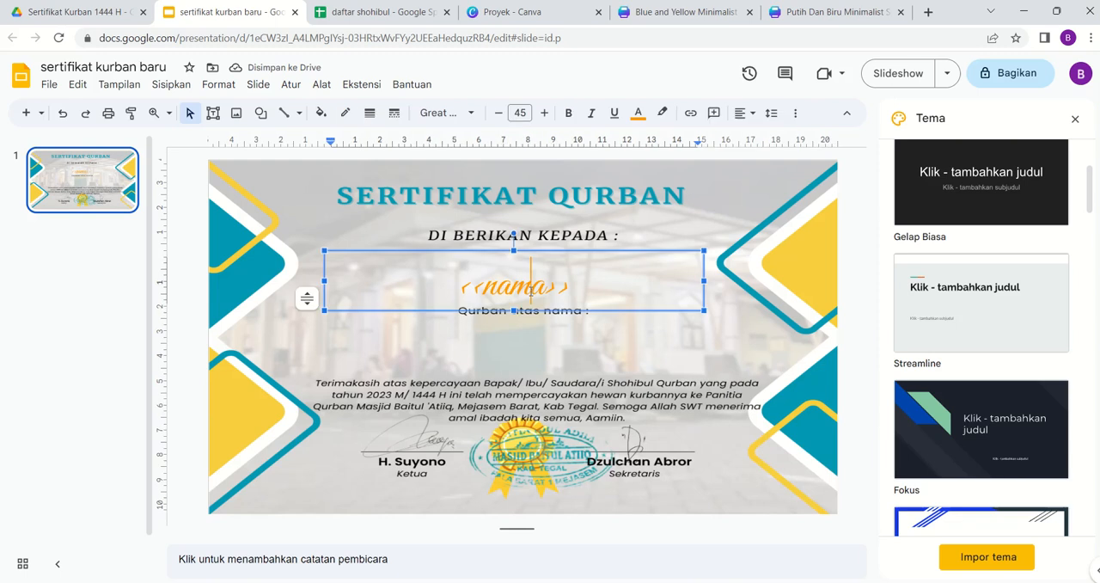
left_click(548, 252)
key("Up")
key("Up")
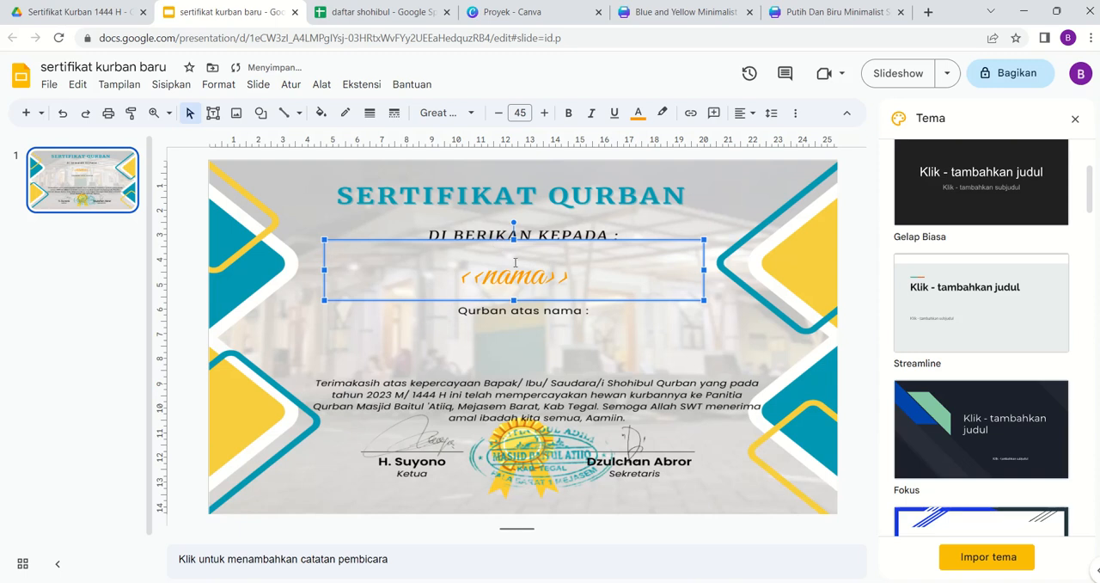
key("Down")
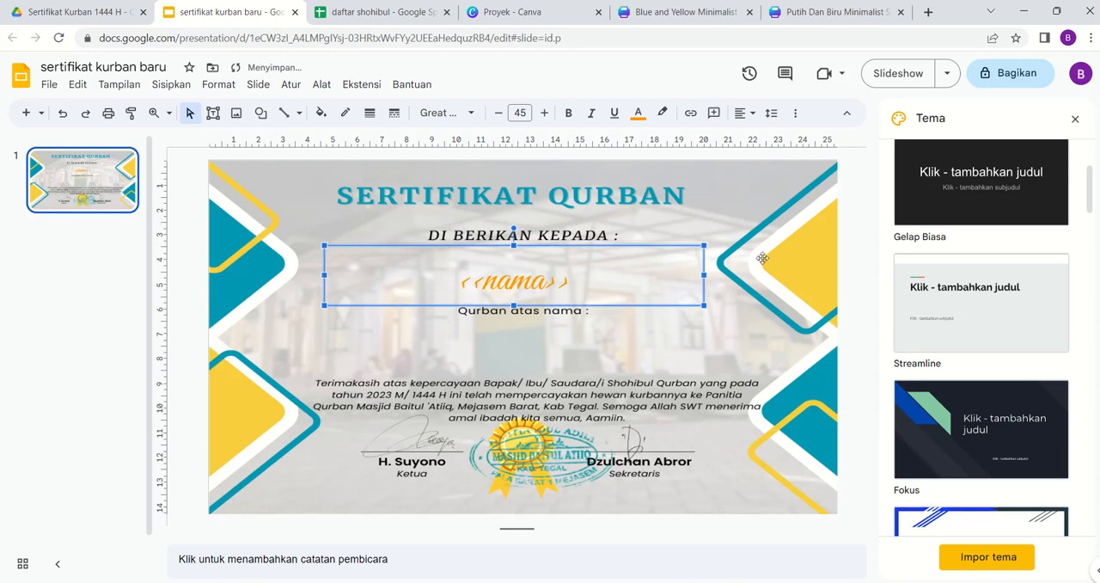
left_click(851, 214)
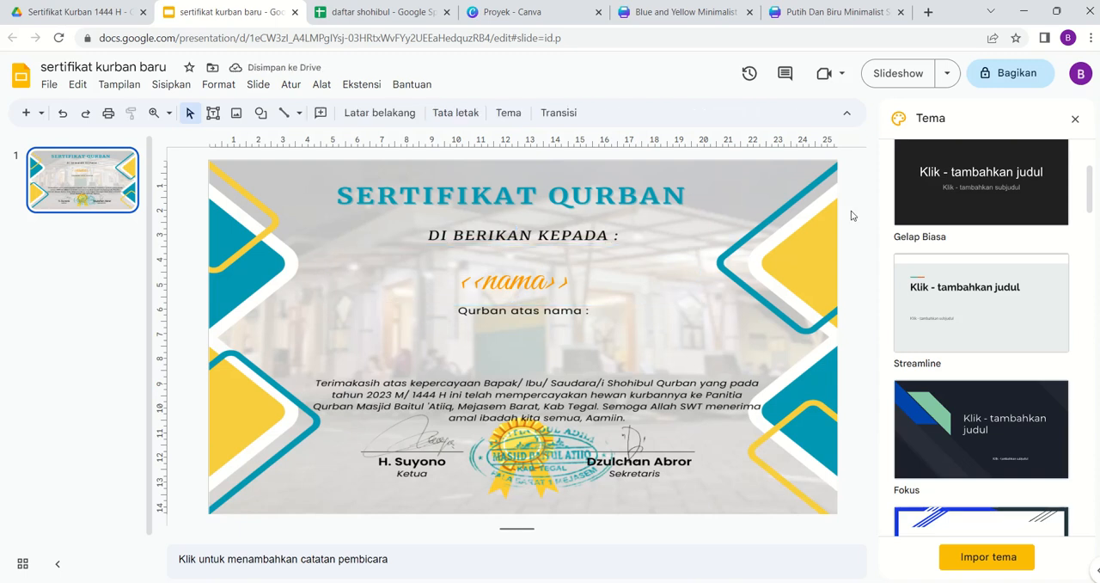
- Duplicate the <<nama>> text box and place the copy below "Qurban atas nama :"
left_click(524, 286)
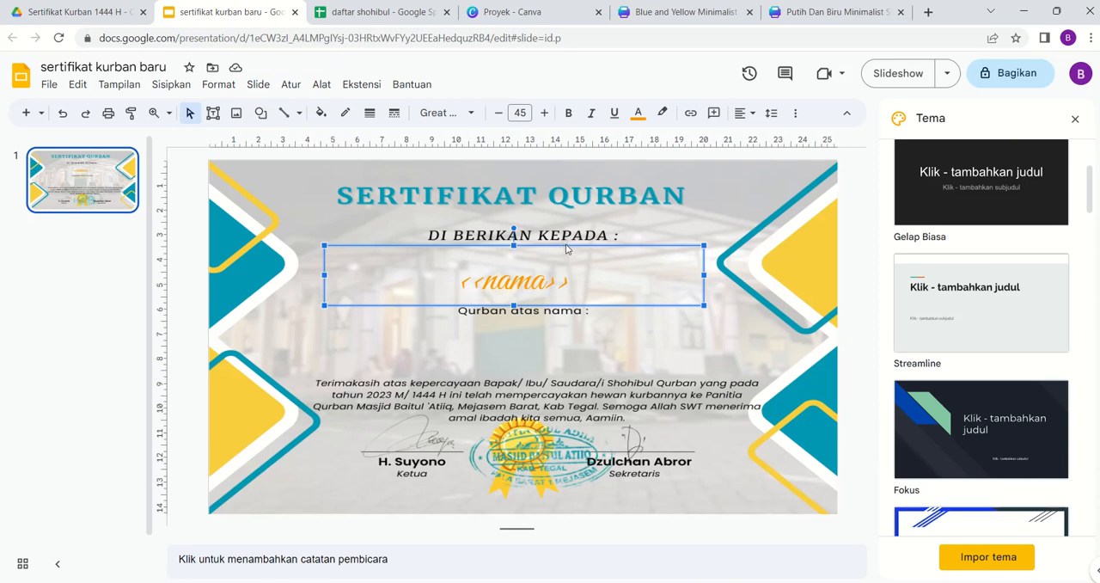
key("ctrl+d")
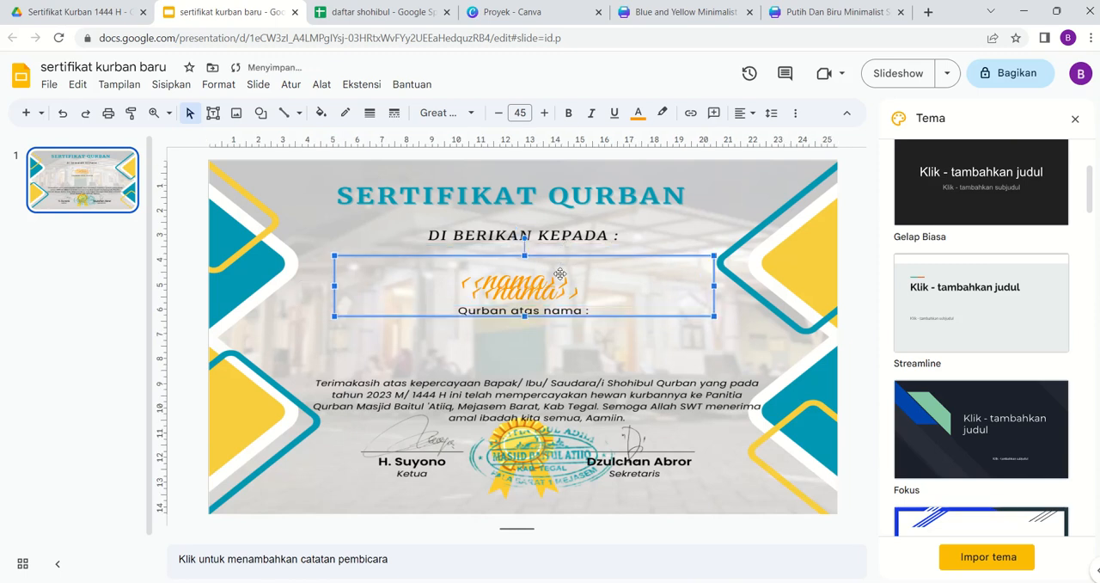
left_click_drag(561, 273, 560, 319)
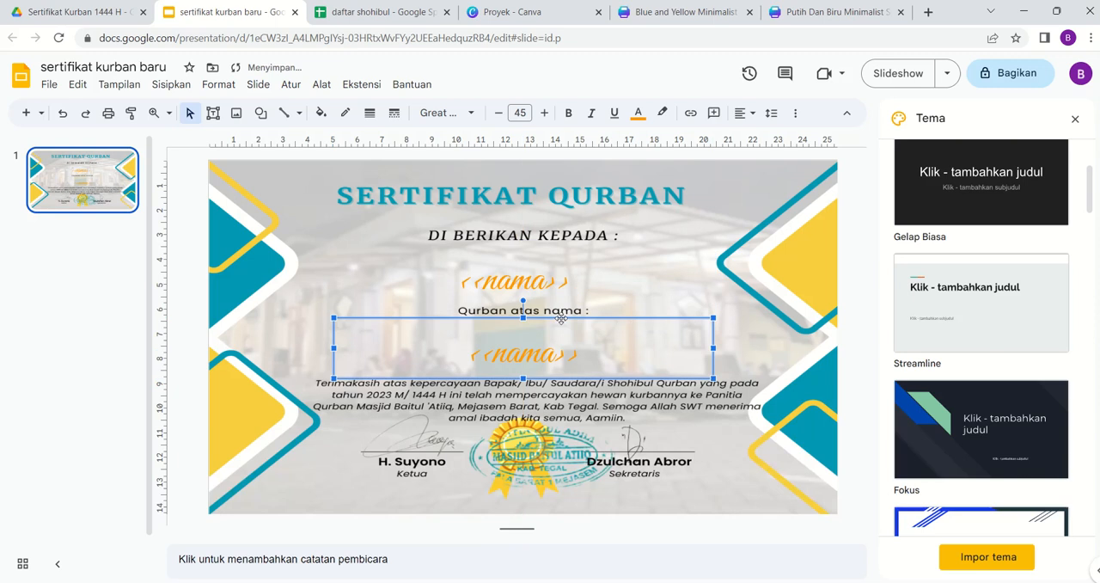
- Set the font size of the lower <<nama>> placeholder to 32
left_click(595, 355)
left_click_drag(581, 356, 472, 359)
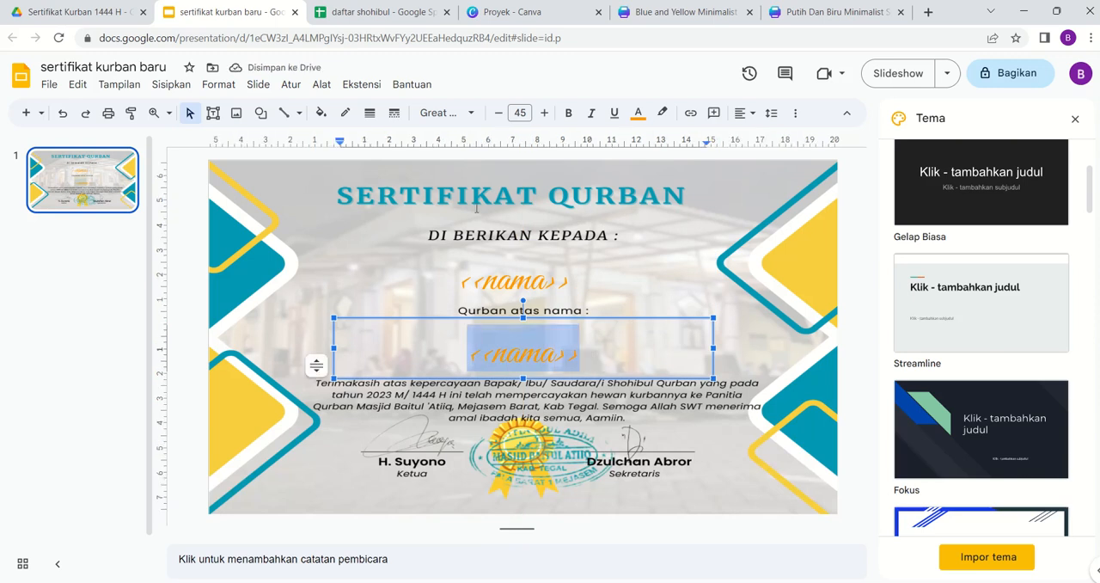
left_click(513, 114)
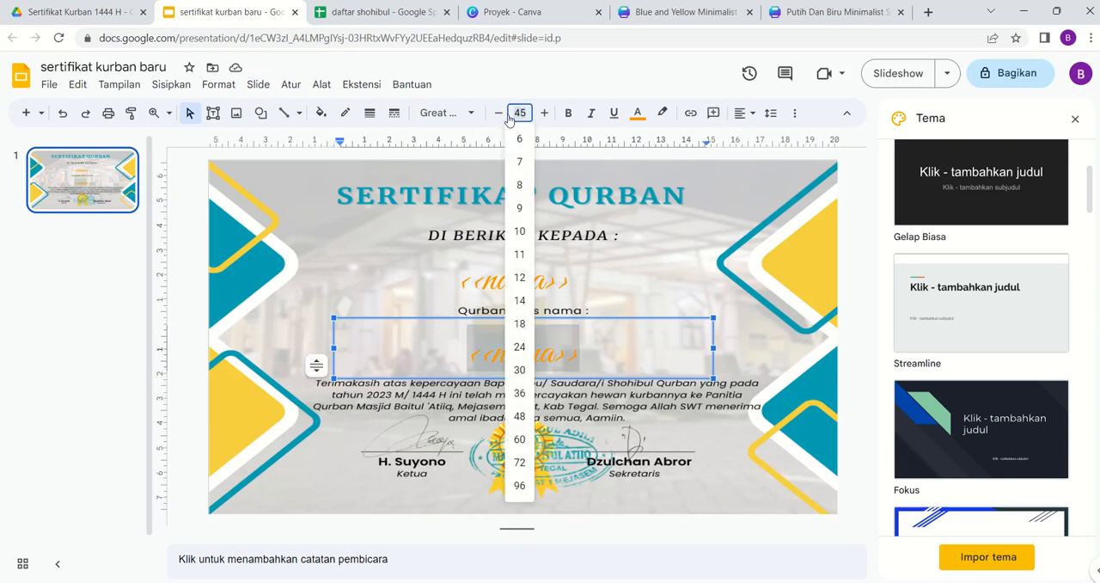
type("32")
key("Return")
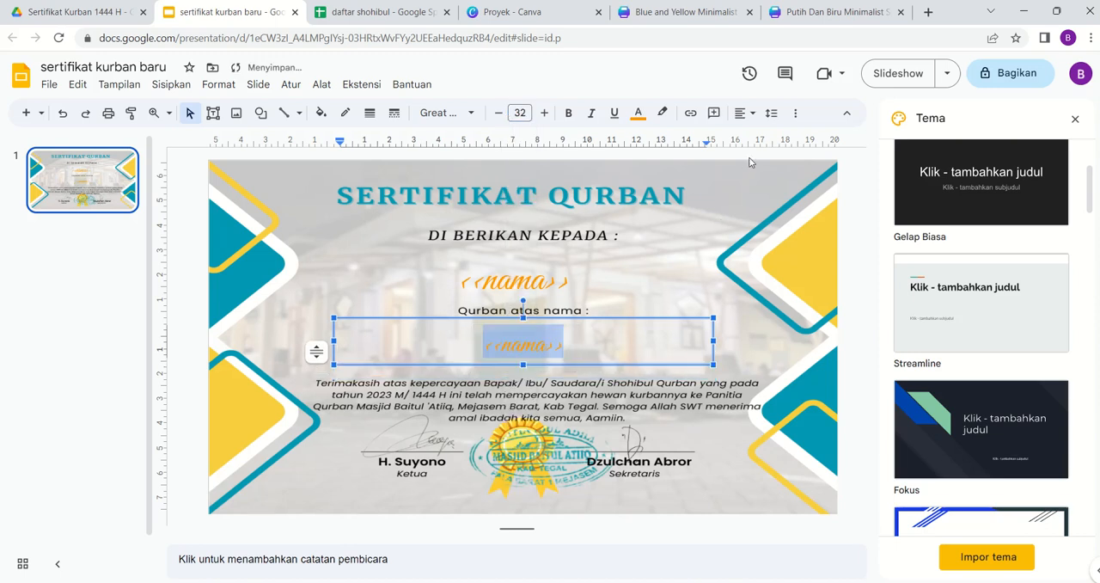
left_click(781, 162)
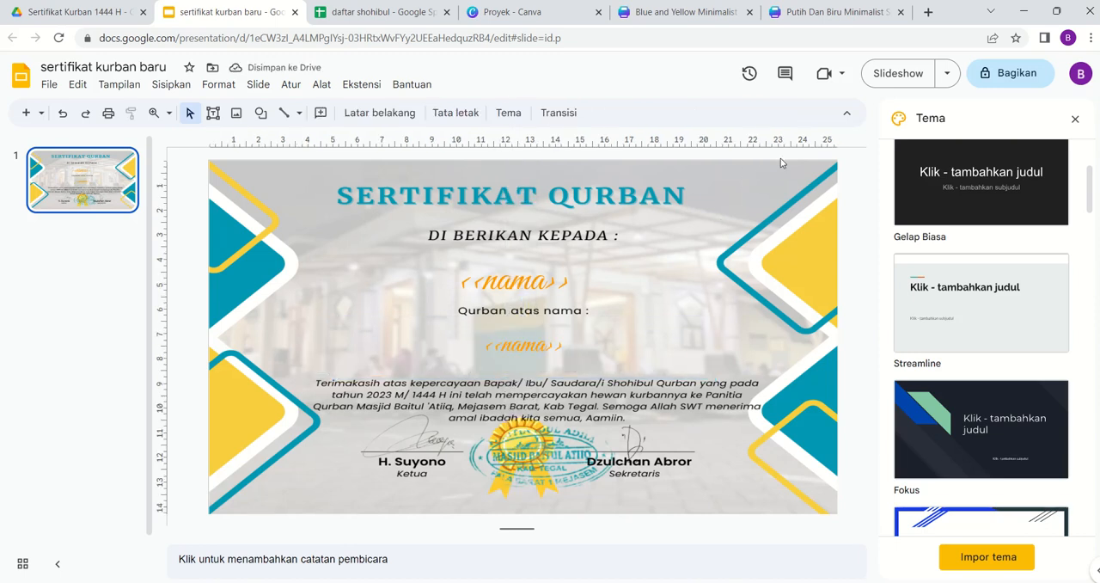
- Check the second column header in "daftar shohibul" and change the lower placeholder on the certificate to <<kurban atas nama>>
double_click(538, 344)
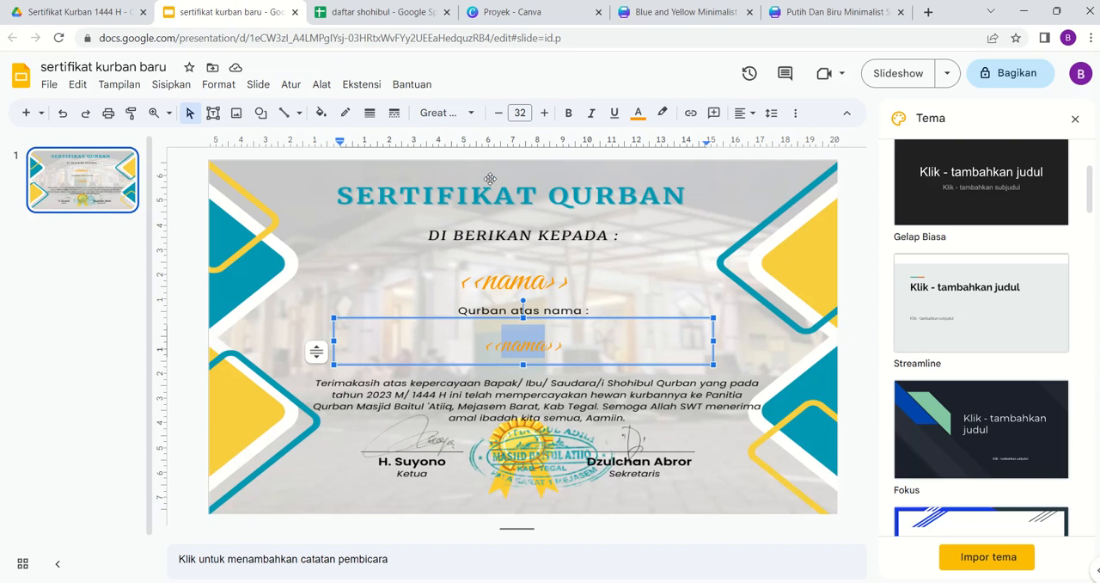
left_click(363, 18)
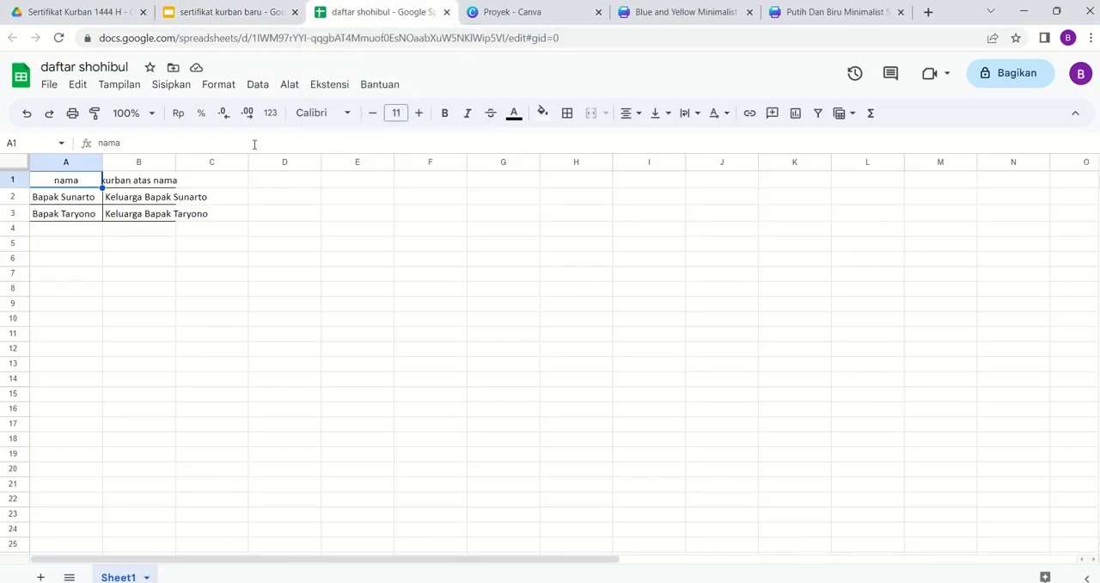
left_click(232, 12)
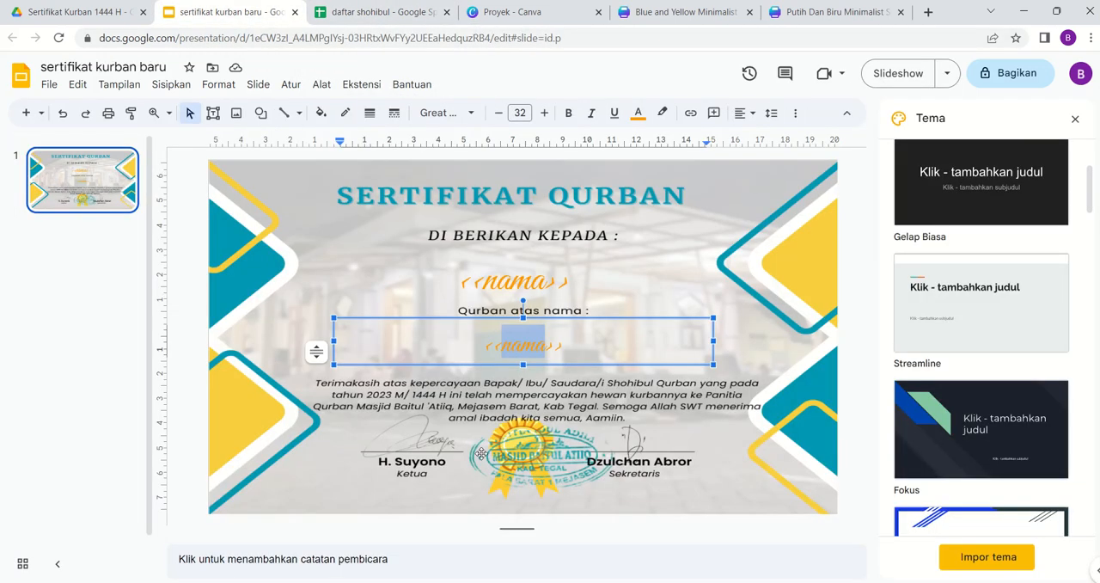
type("kurban atas ")
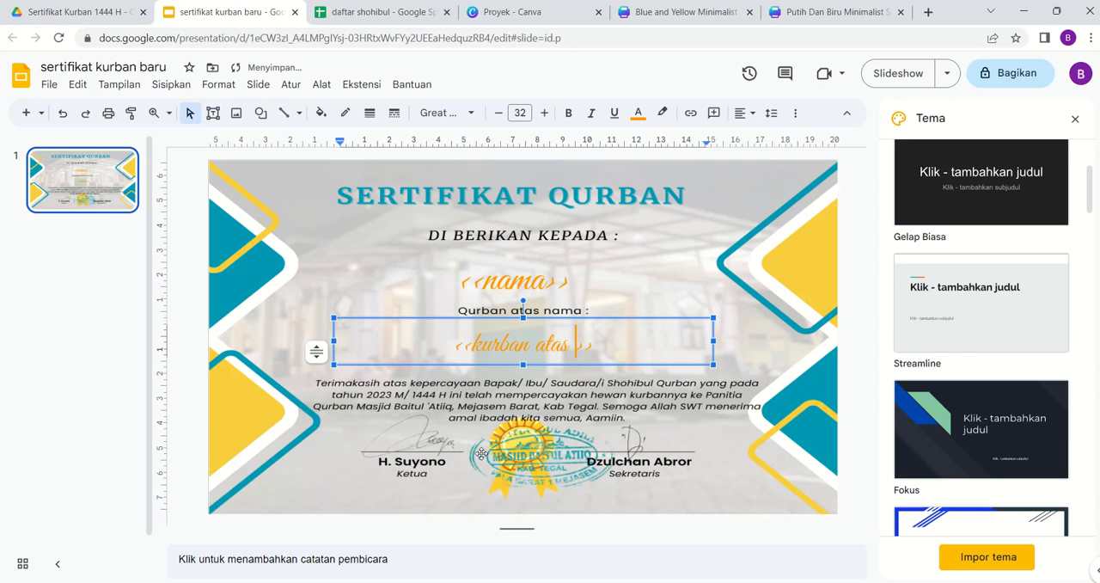
type("nama")
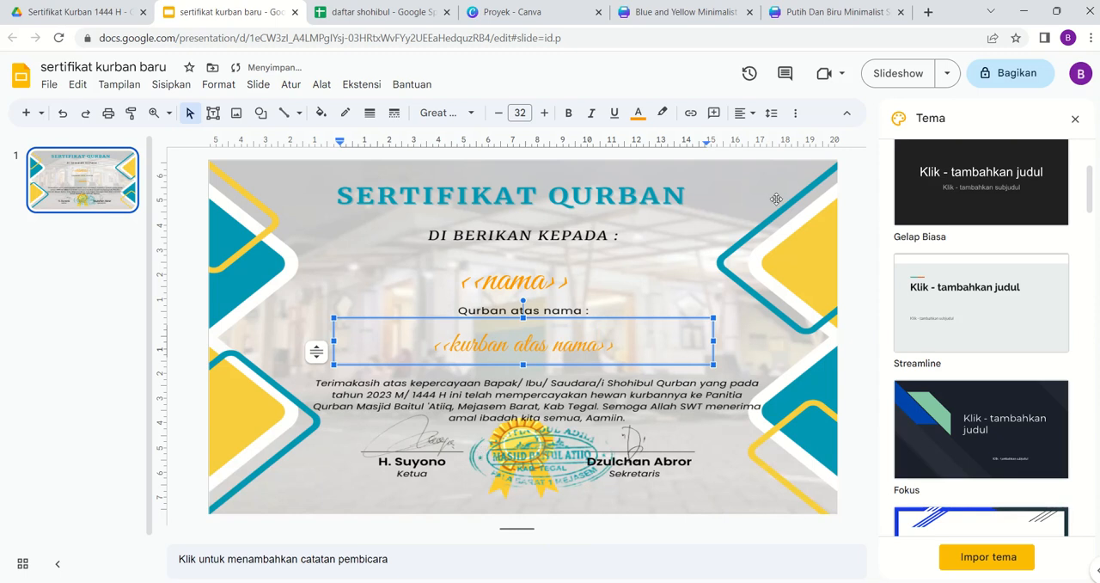
left_click(853, 180)
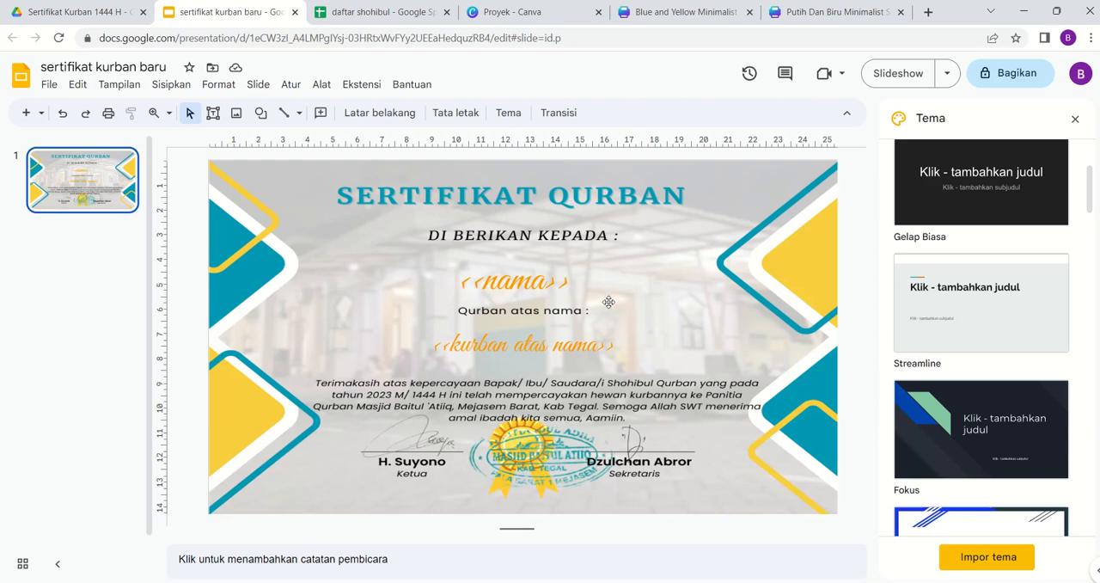
- In the "daftar shohibul" spreadsheet, search the Google Workspace Marketplace for Autocrat, view its details page and close the marketplace
left_click(348, 13)
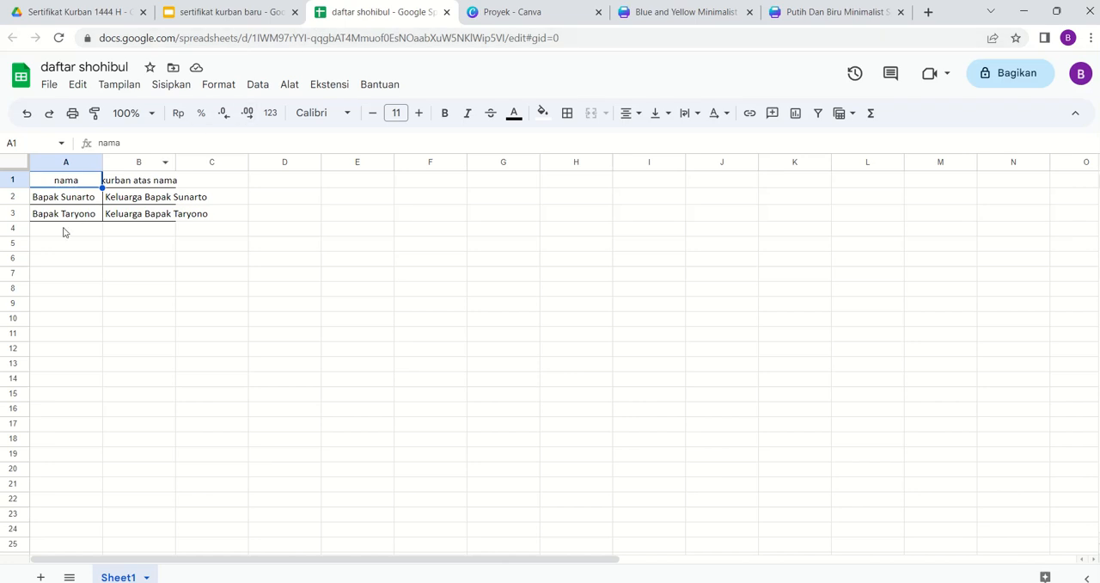
left_click(331, 89)
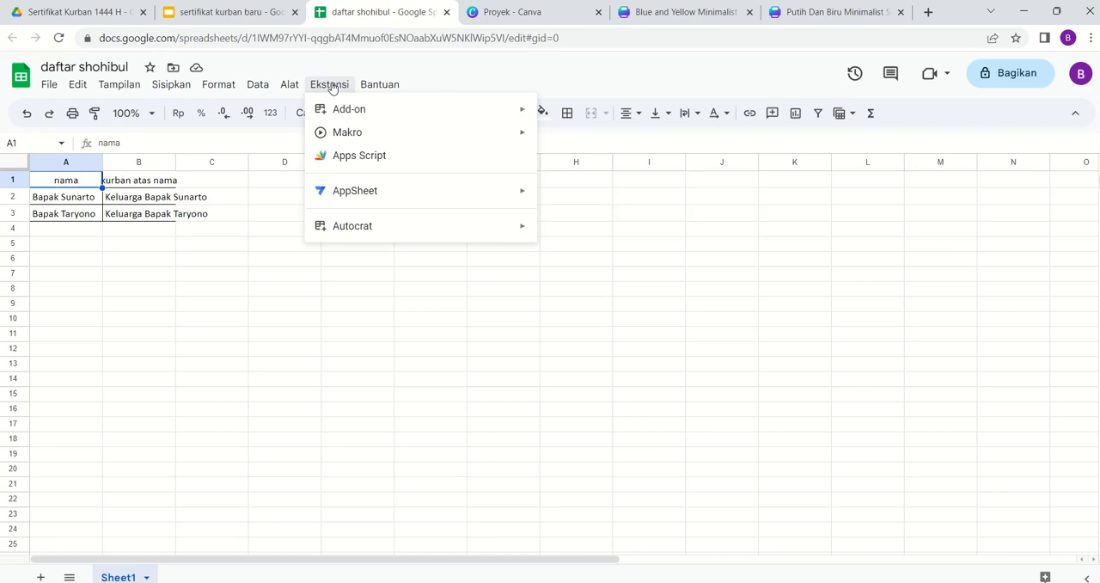
mouse_move(356, 120)
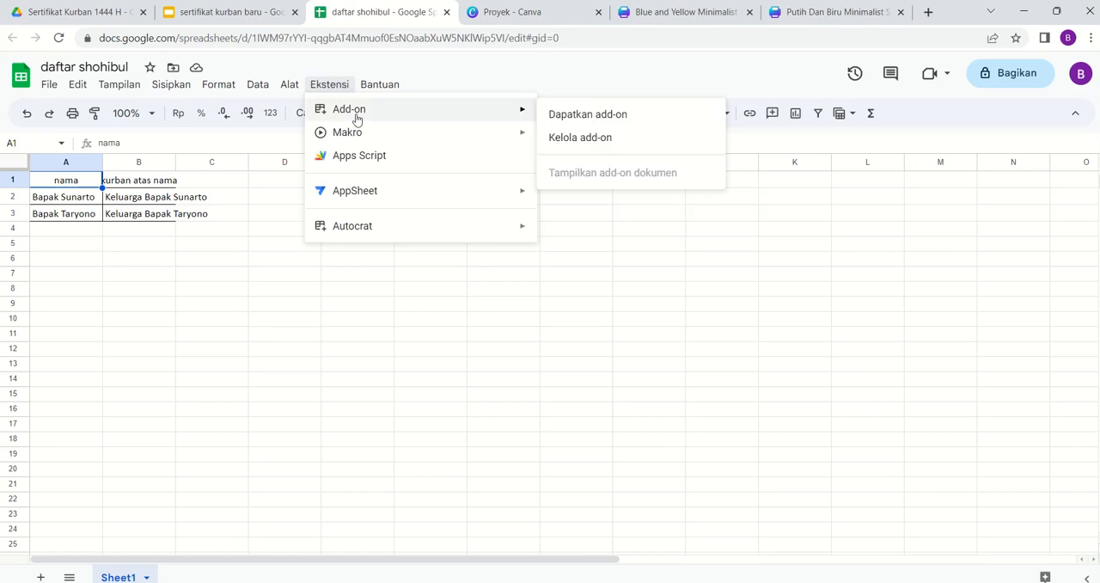
left_click(588, 120)
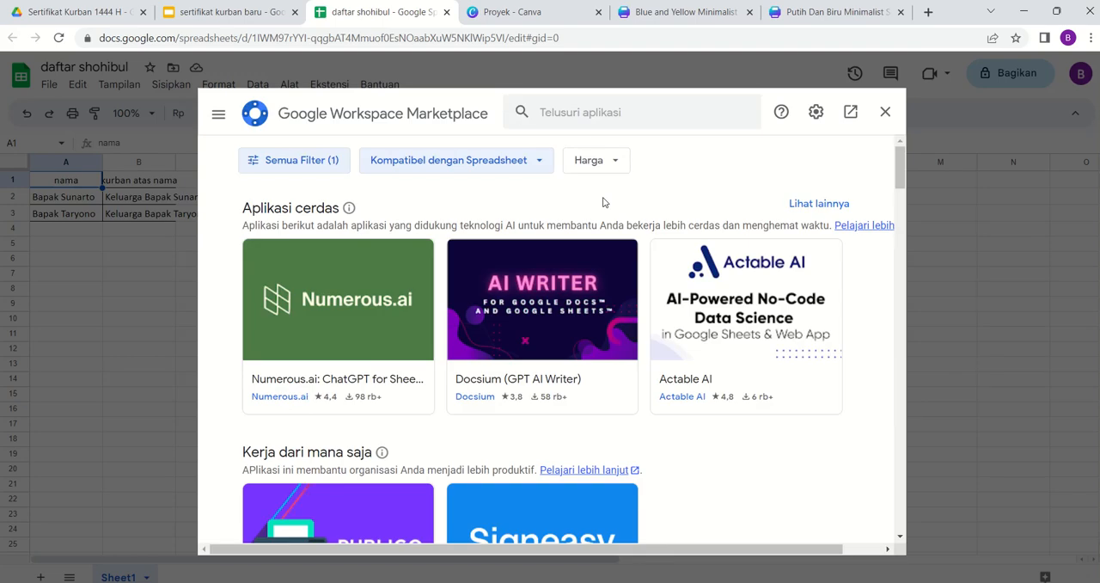
left_click(585, 117)
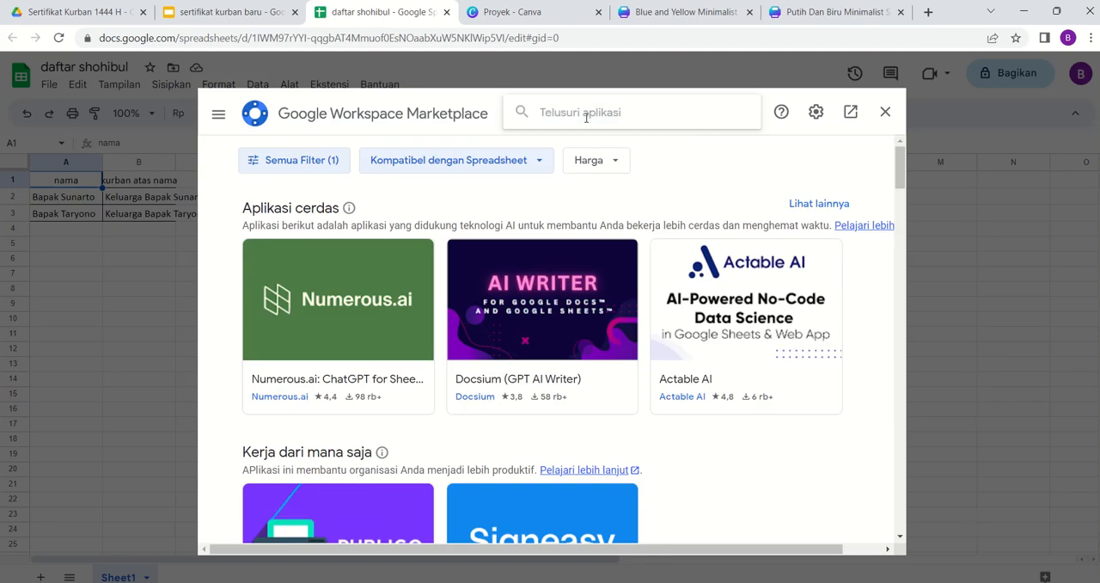
type("auto")
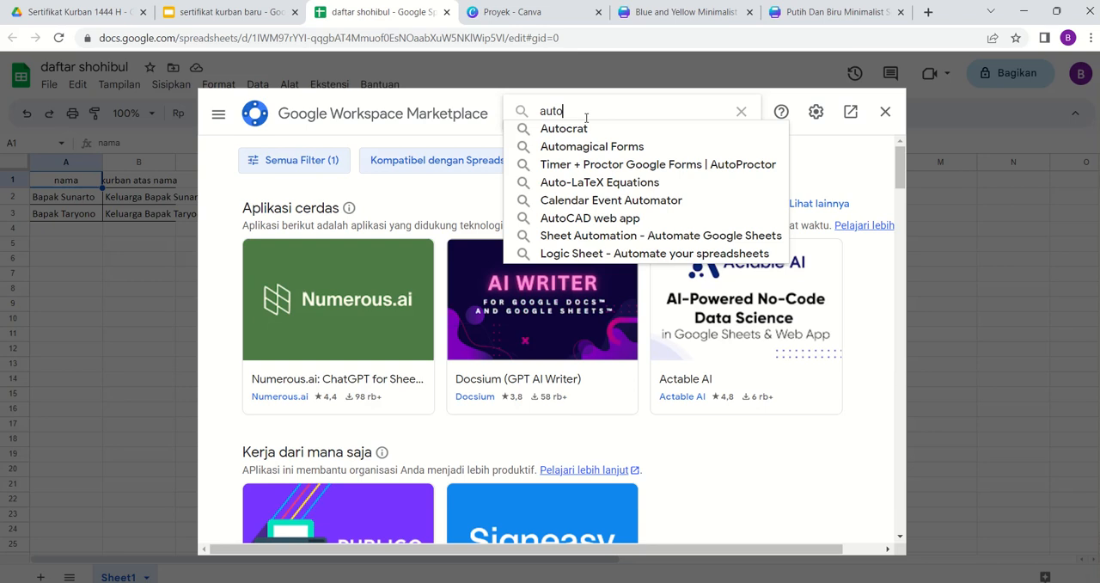
left_click(570, 130)
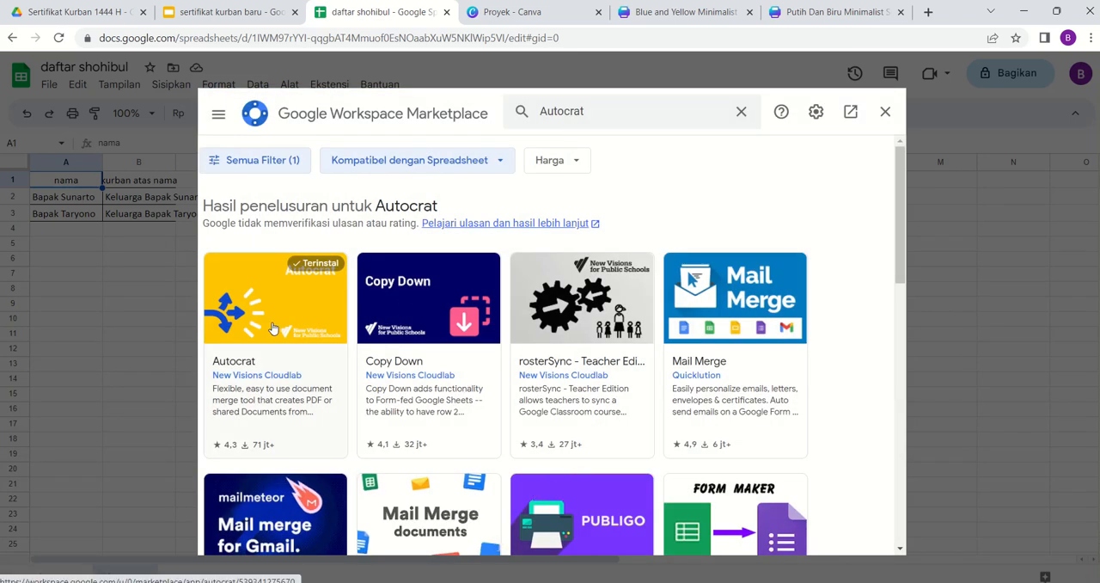
left_click(272, 325)
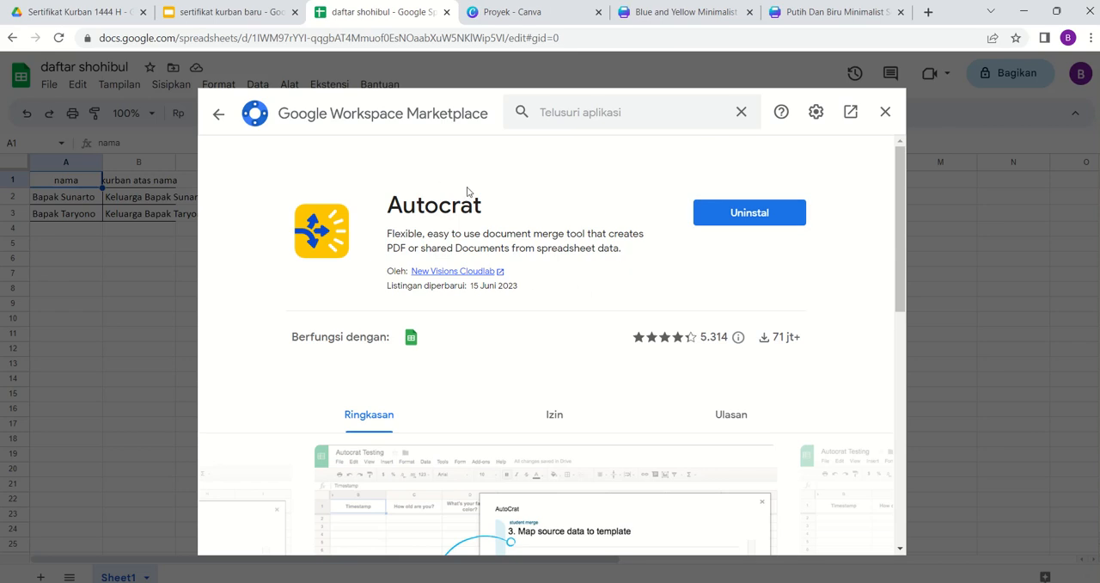
left_click(889, 119)
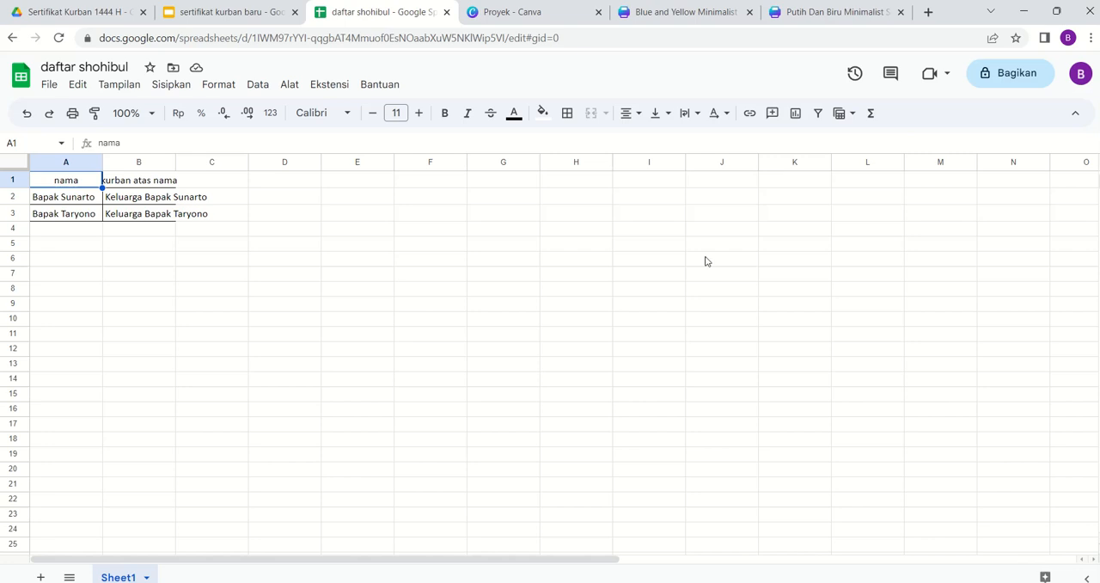
- Launch the Autocrat add-on in the "daftar shohibul" spreadsheet
left_click(319, 87)
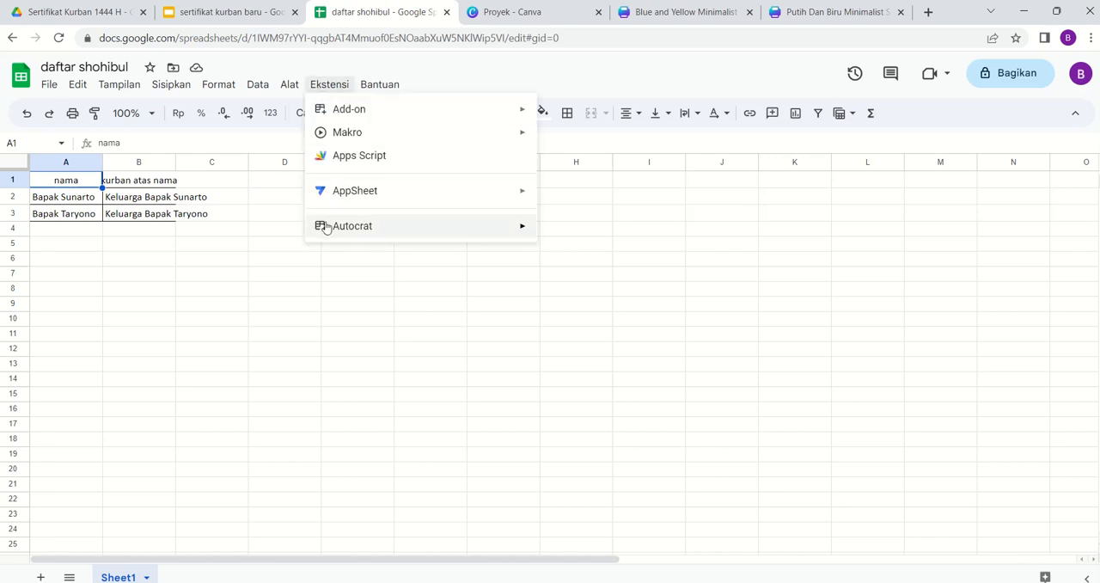
mouse_move(344, 229)
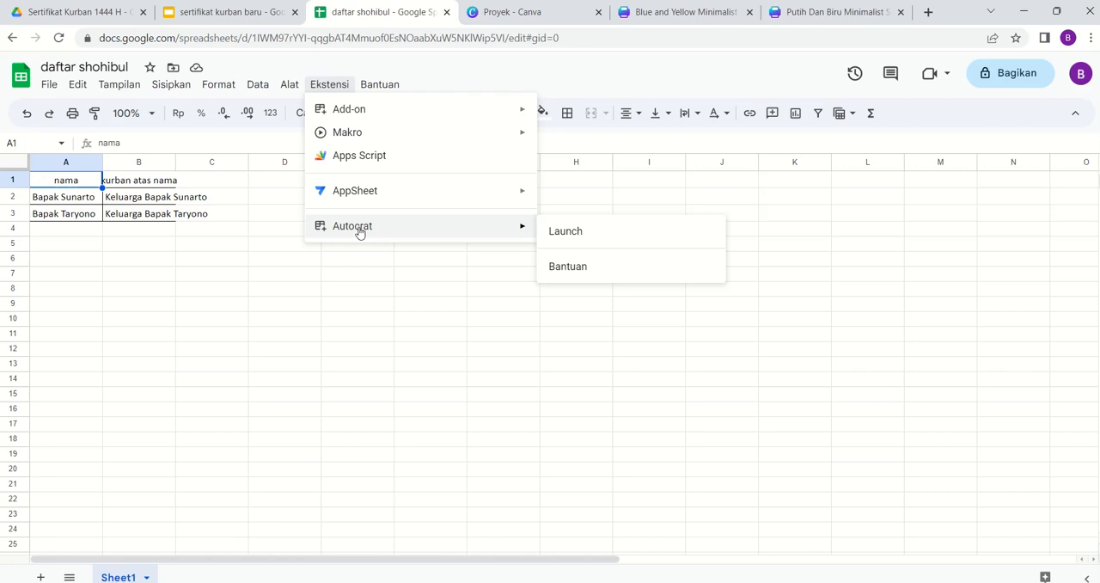
left_click(330, 86)
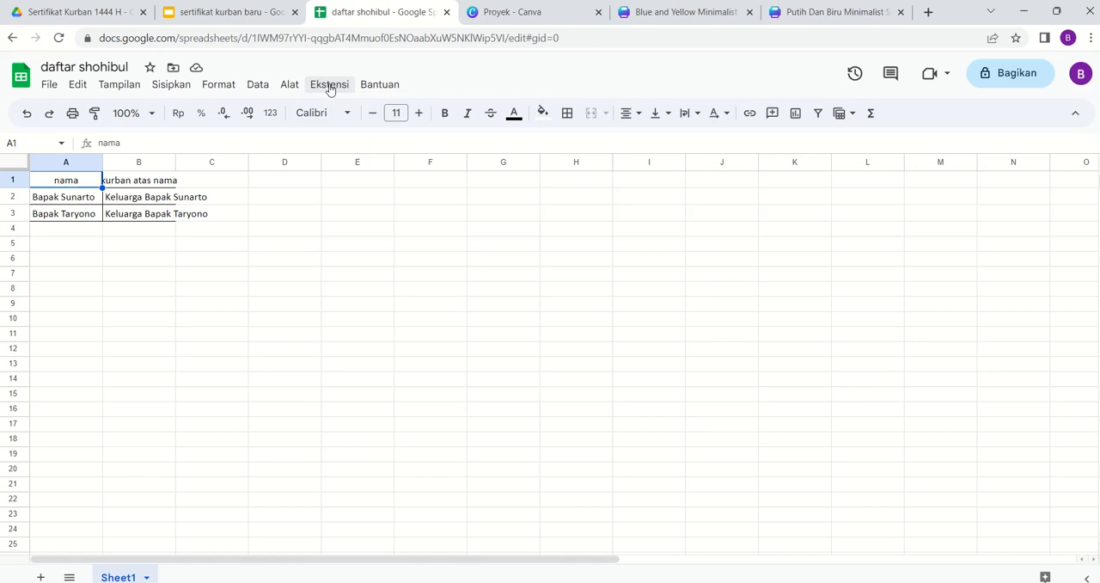
left_click(329, 87)
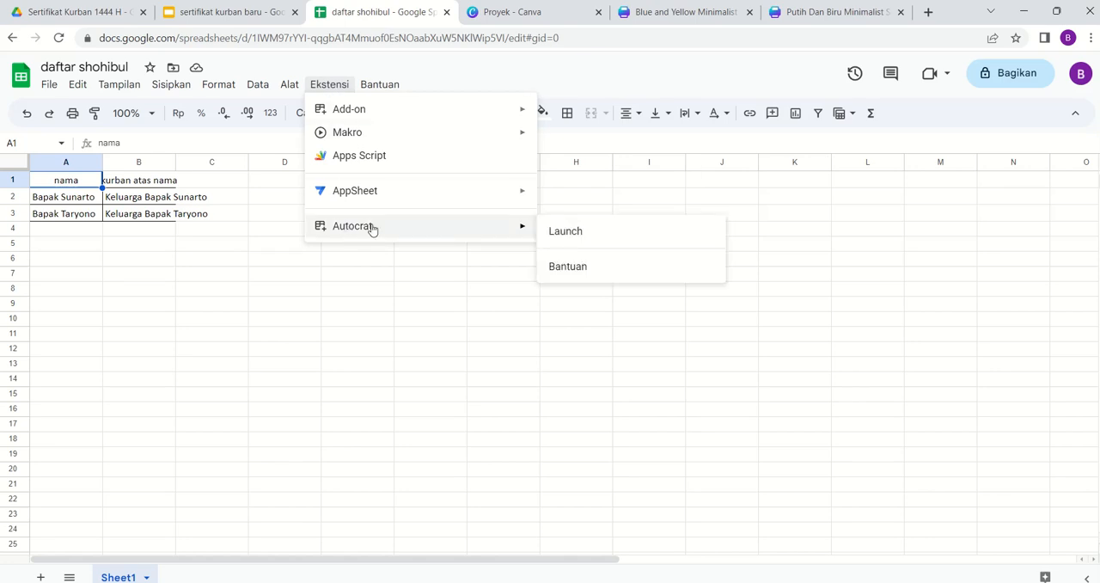
left_click(559, 238)
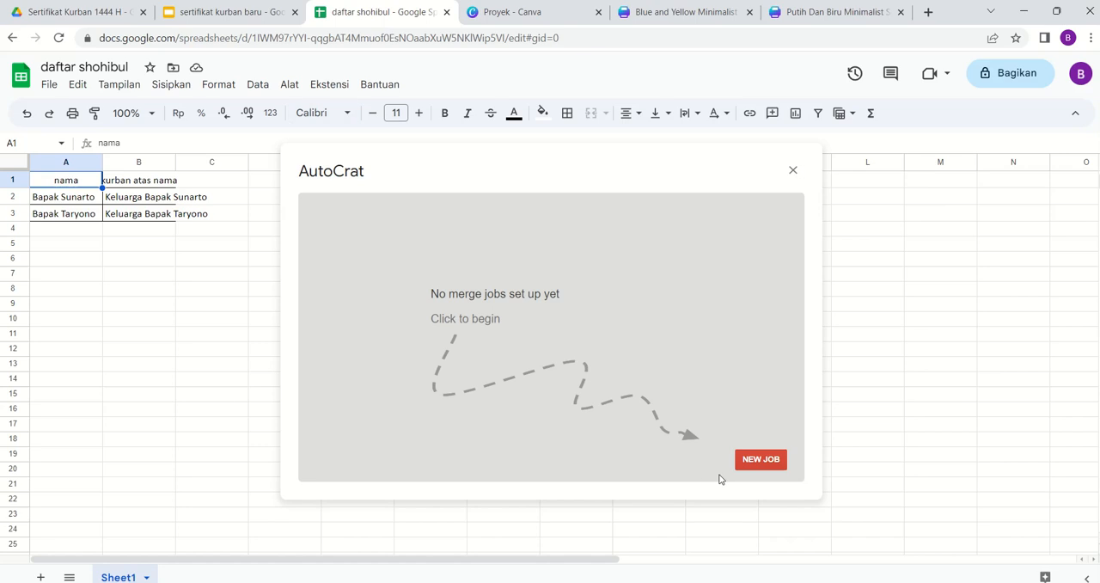
- Create a new merge job named "latihan sertifikat" and proceed to choosing its template
left_click(754, 460)
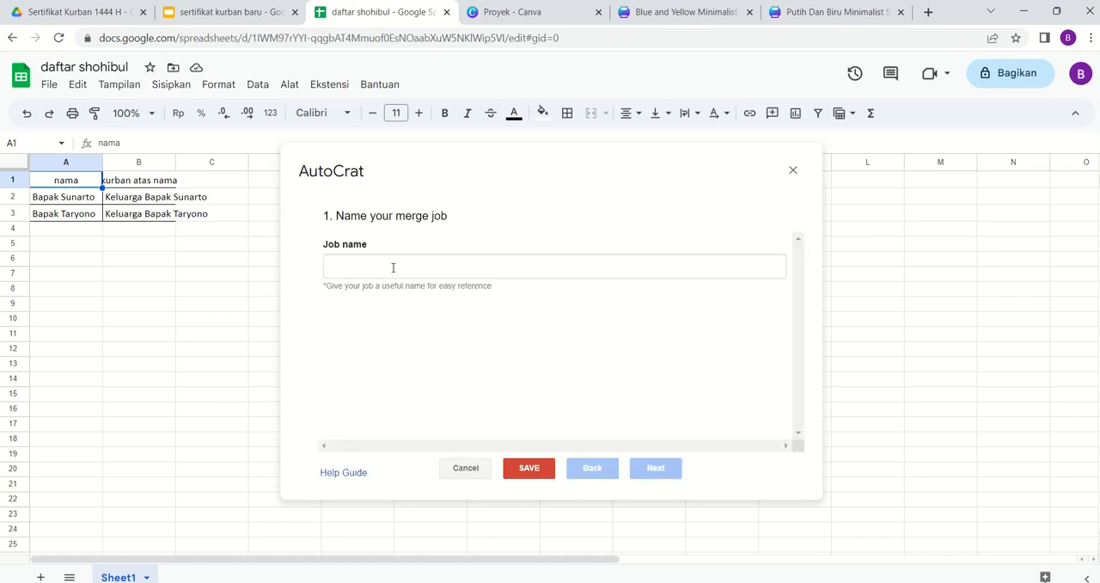
left_click(393, 267)
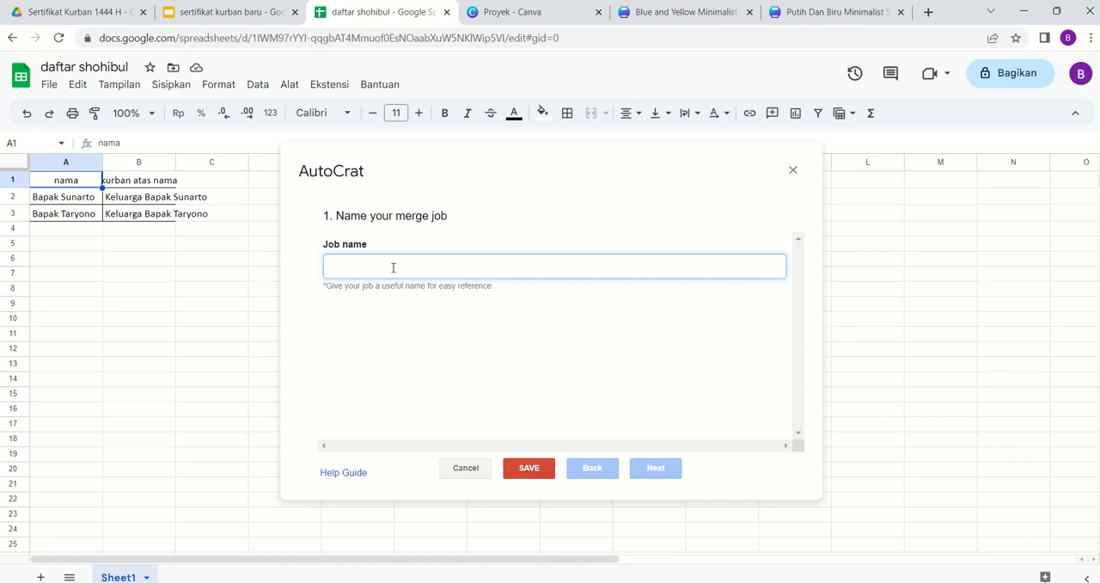
type("latihan sertifikat")
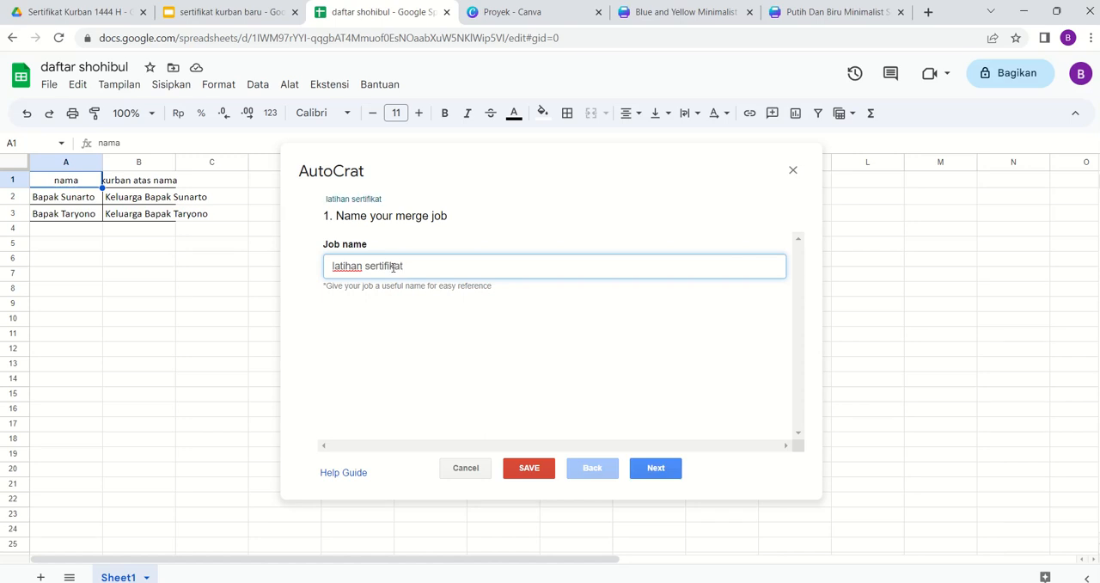
left_click(652, 471)
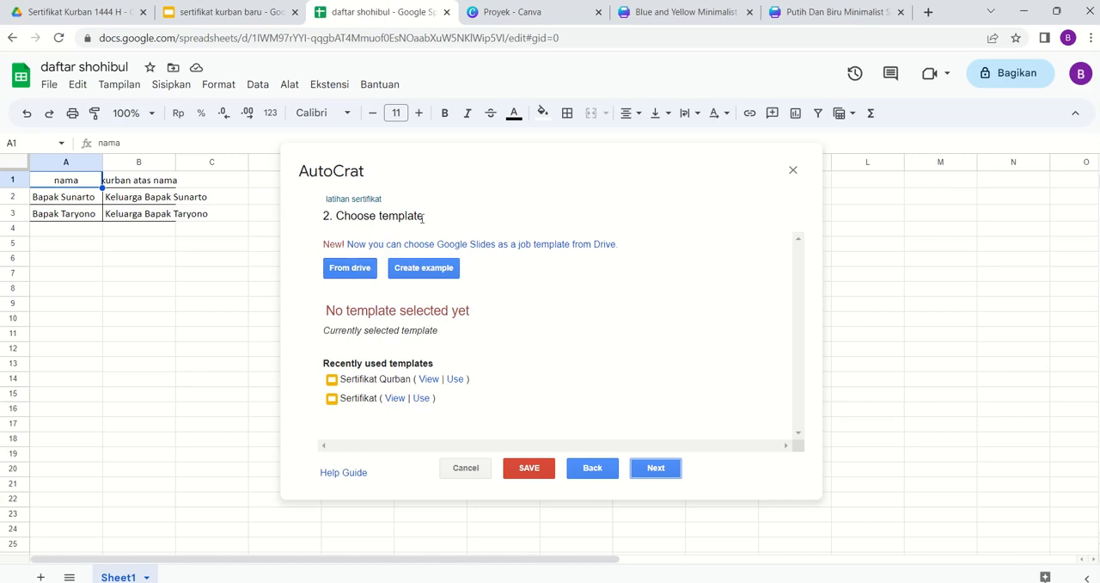
- Choose the Google Slides file "sertifikat kurban baru" from Drive as the job's template and proceed to data mapping
left_click(349, 268)
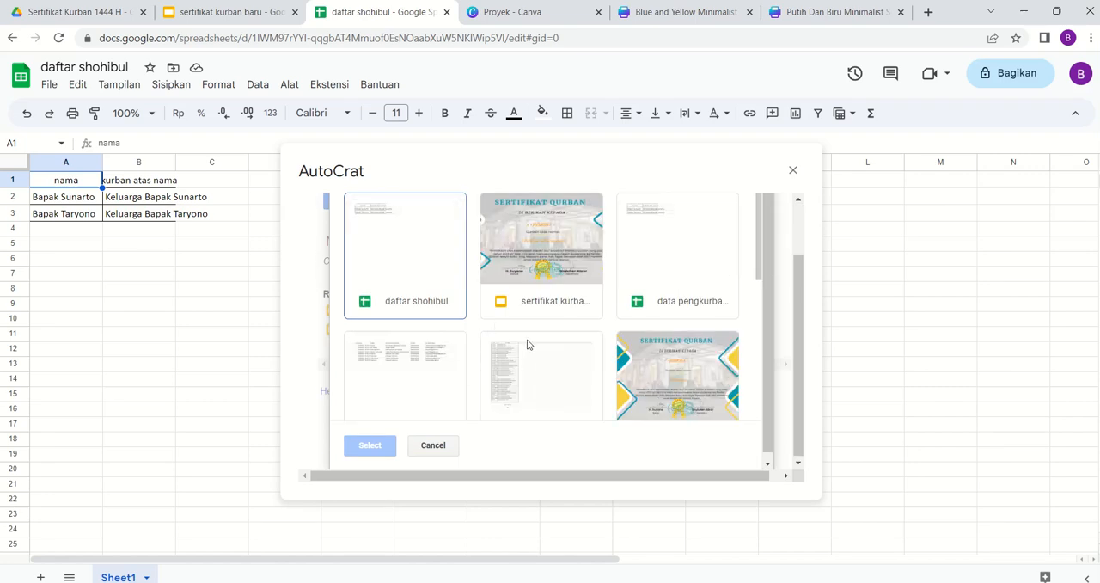
scroll(527, 345, "down", 5)
scroll(529, 344, "down", 2)
scroll(528, 344, "up", 5)
scroll(528, 344, "down", 1)
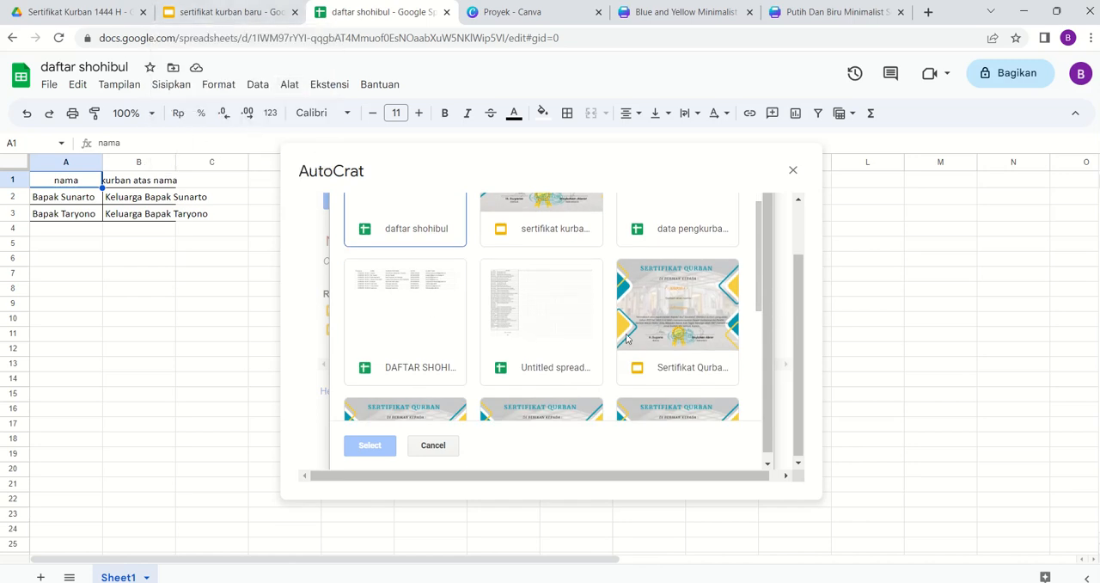
scroll(626, 338, "down", 2)
scroll(627, 338, "down", 1)
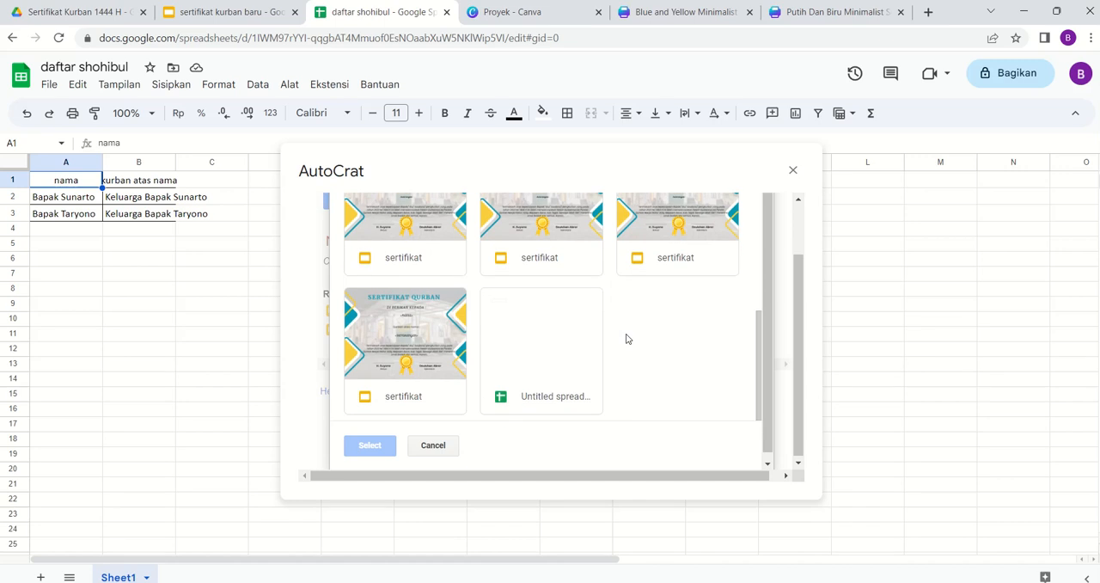
scroll(701, 323, "up", 5)
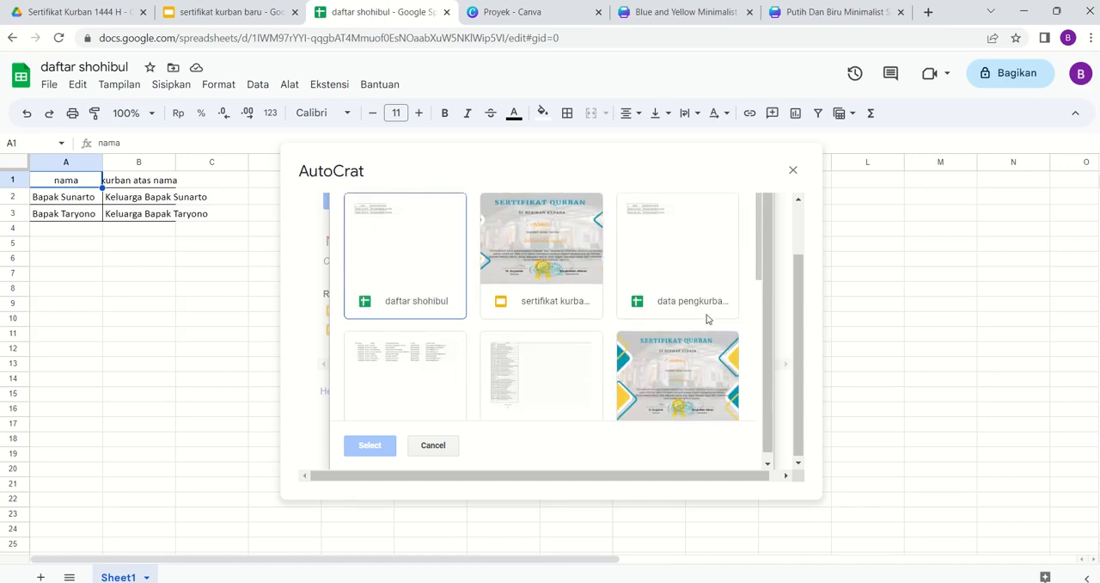
left_click(546, 270)
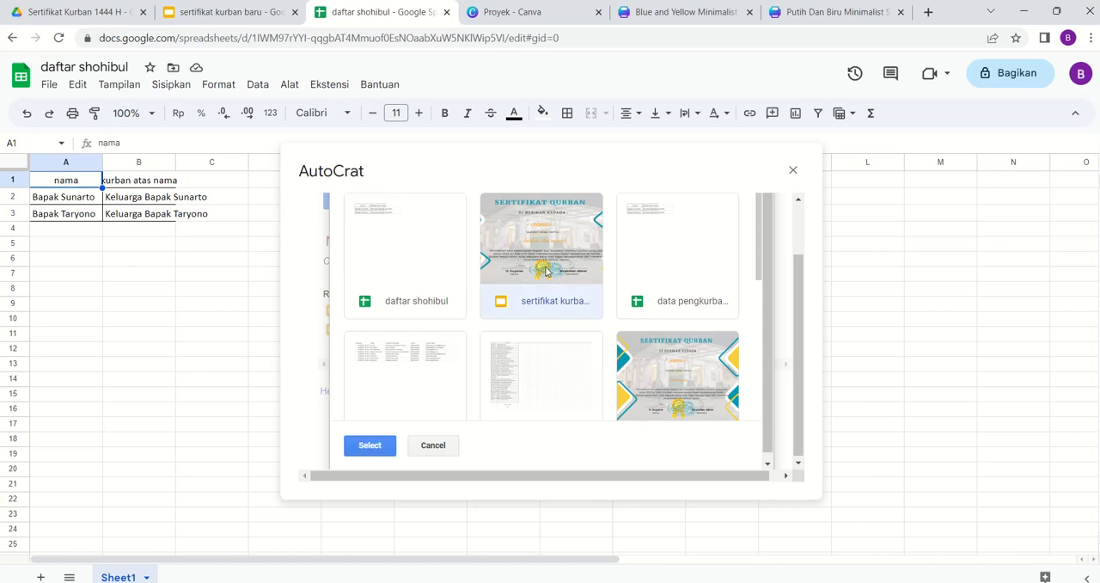
left_click(371, 446)
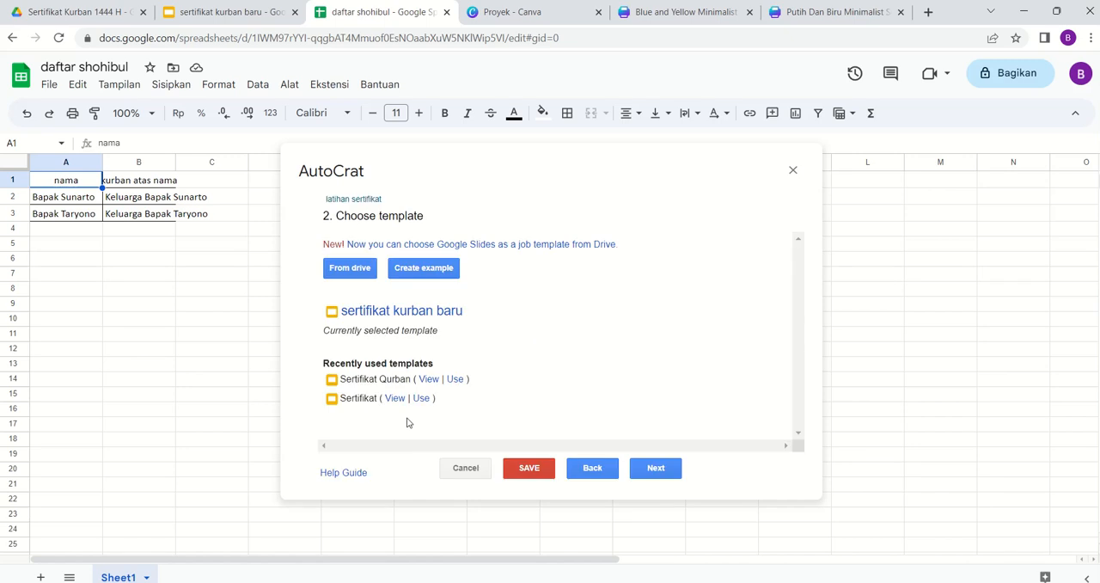
left_click(653, 468)
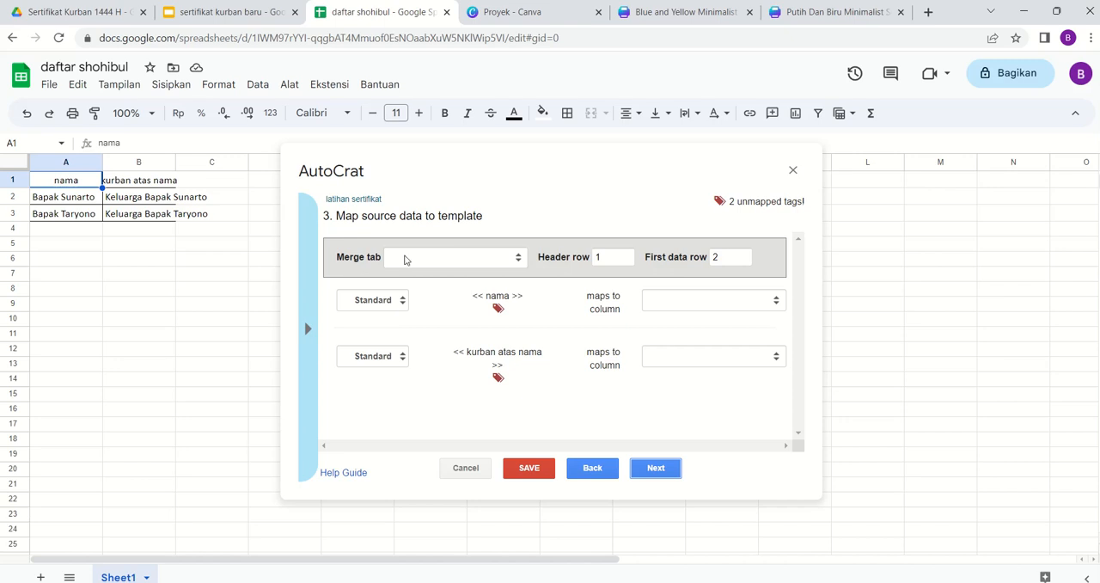
- Set the merge tab to Sheet1, check the column mapping of both template tags and proceed to the file settings
left_click(504, 263)
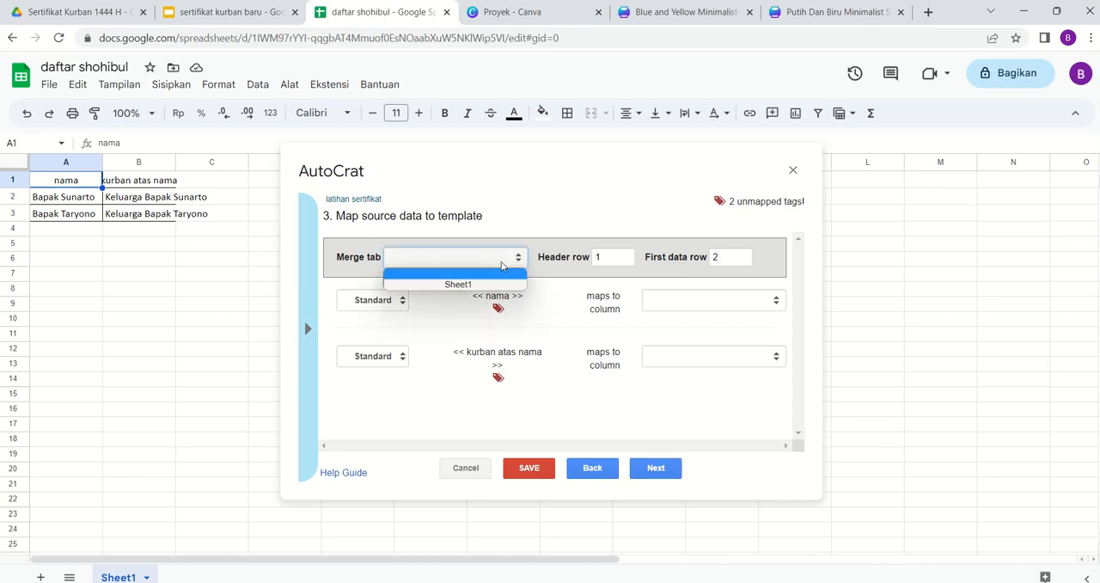
left_click(464, 284)
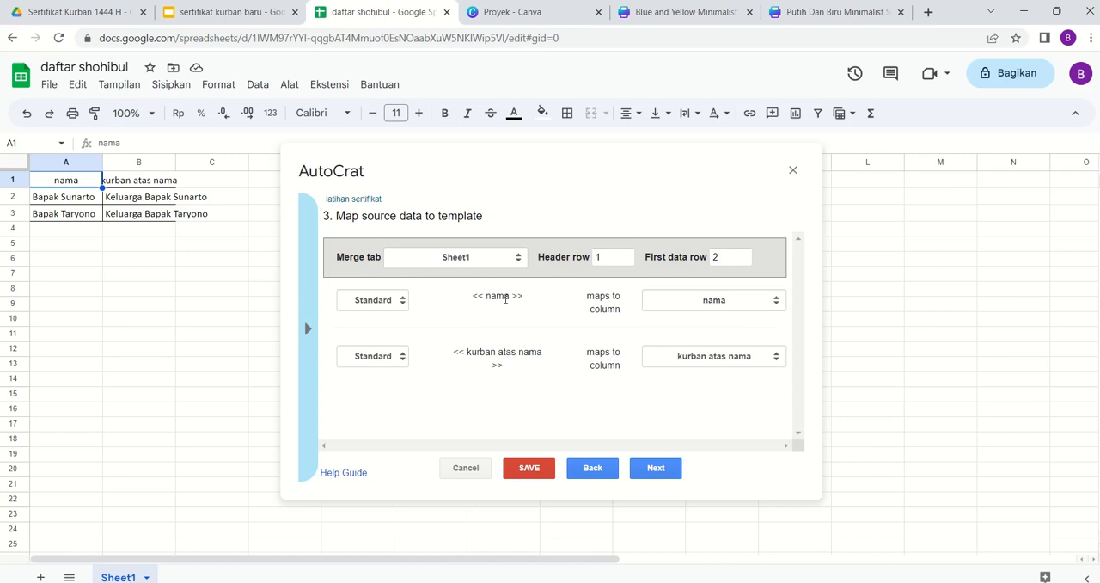
left_click_drag(505, 299, 490, 299)
left_click_drag(542, 351, 486, 351)
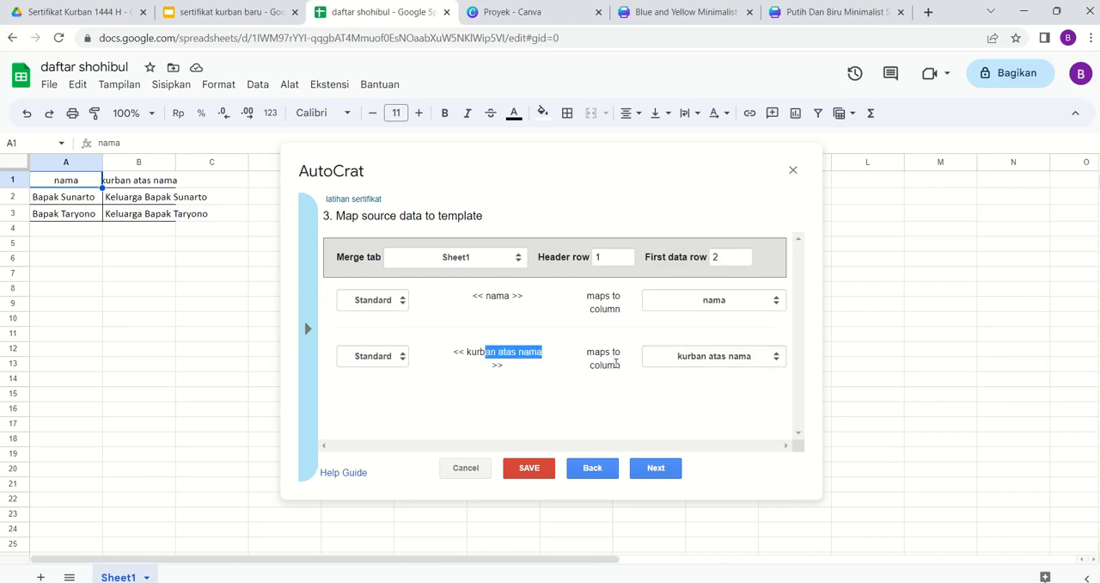
left_click(659, 472)
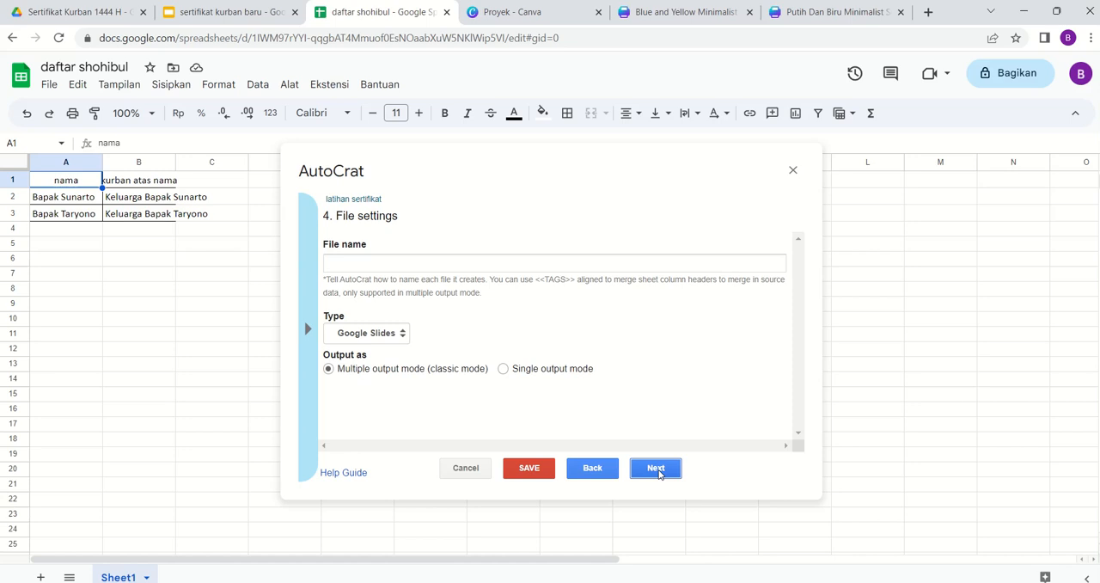
- Name the output files "sertifat latihan", set their type to PDF and proceed to the destination folder
left_click(372, 264)
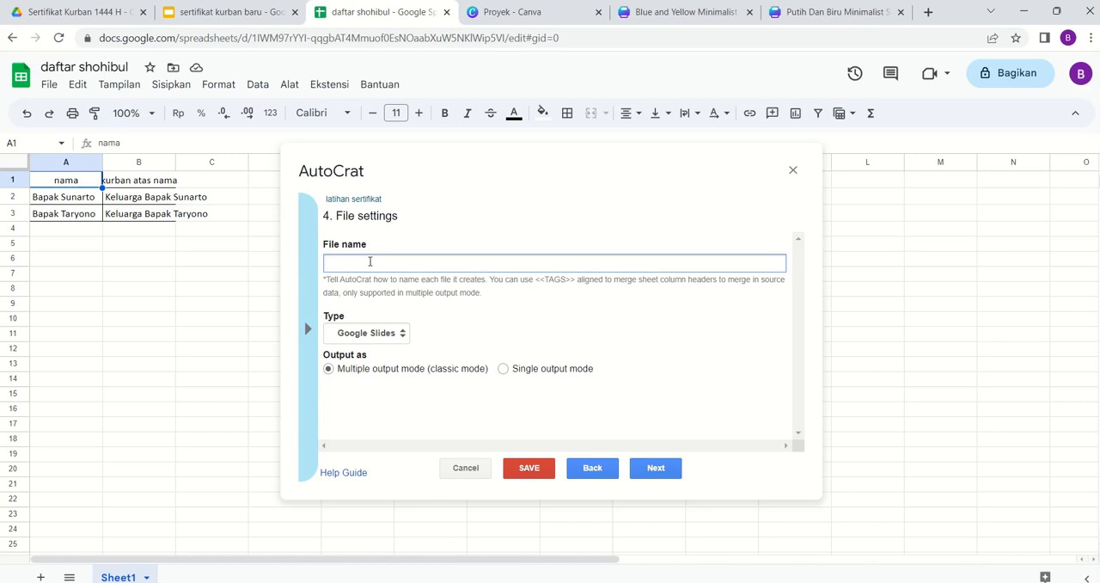
type("rtifat")
key("BackSpace")
key("BackSpace")
type("t latihan")
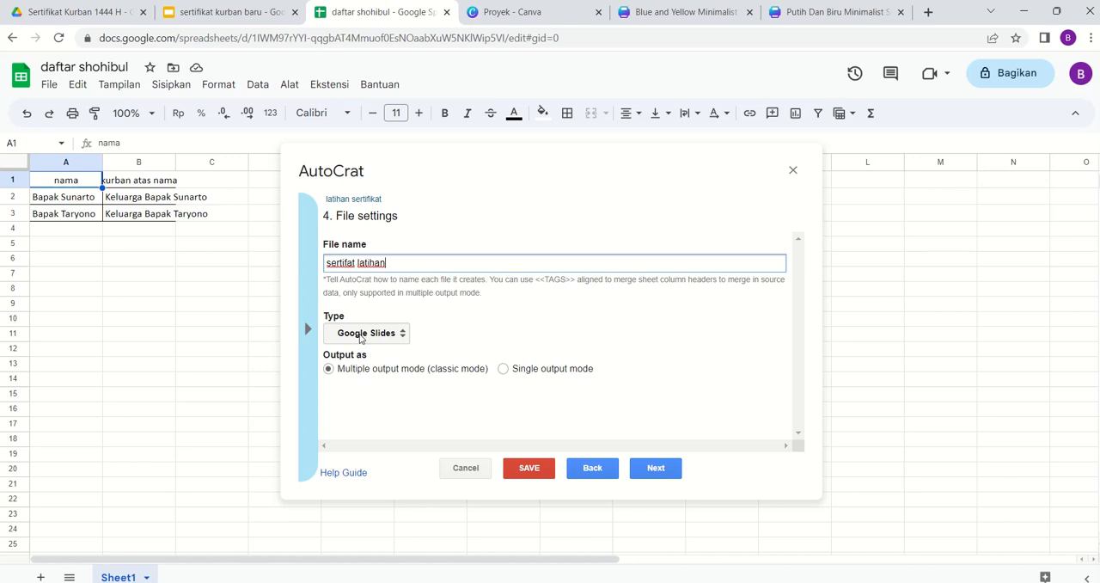
left_click(361, 338)
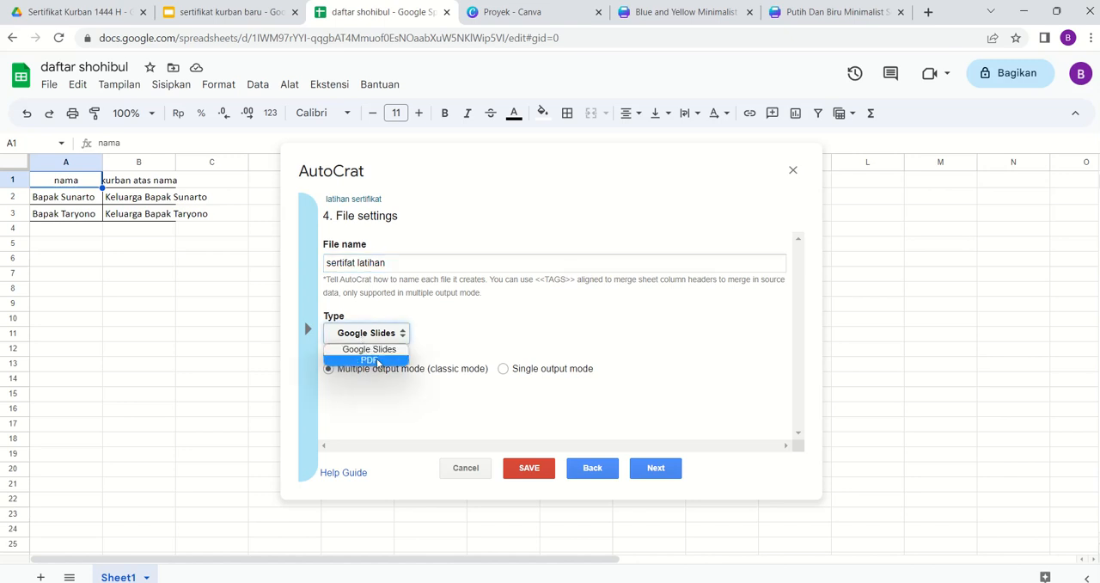
left_click(377, 361)
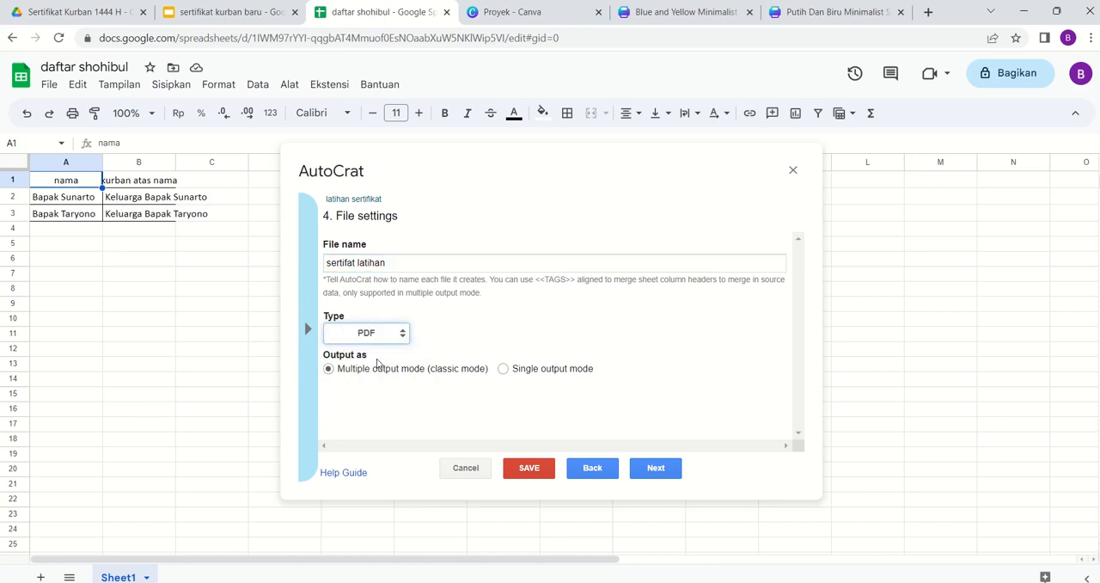
left_click(656, 469)
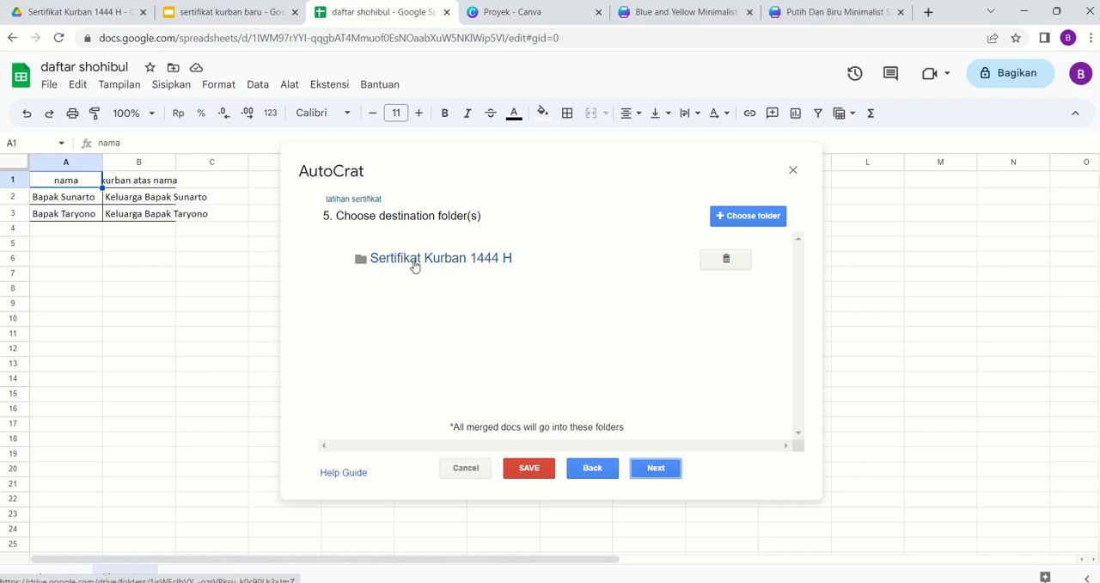
- Keep Sertifikat Kurban 1444 H as the destination folder, add no merge conditions and leave document sharing set to No
left_click(656, 468)
left_click(656, 468)
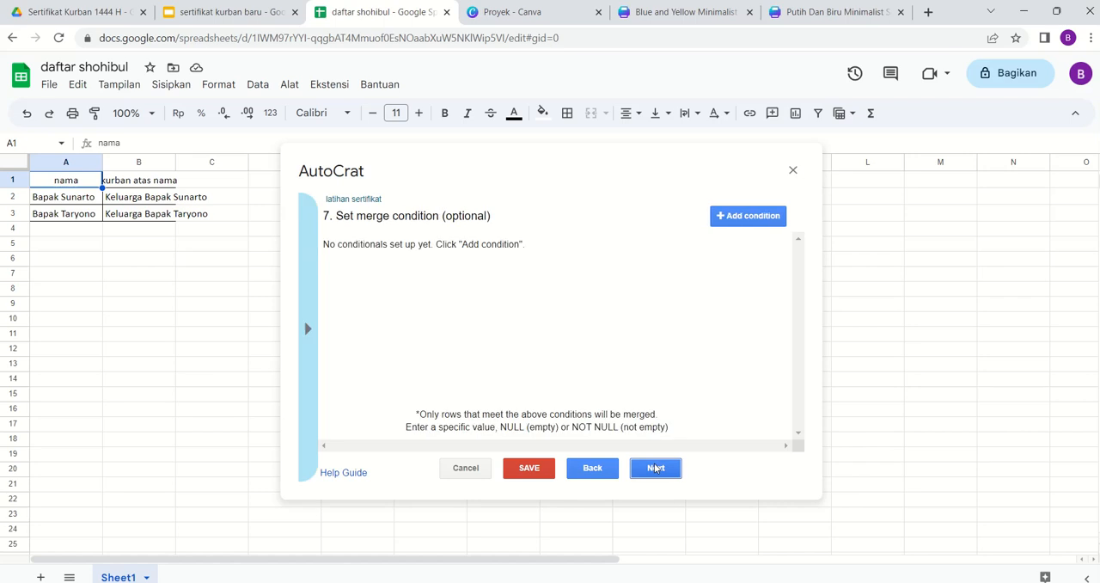
left_click(656, 467)
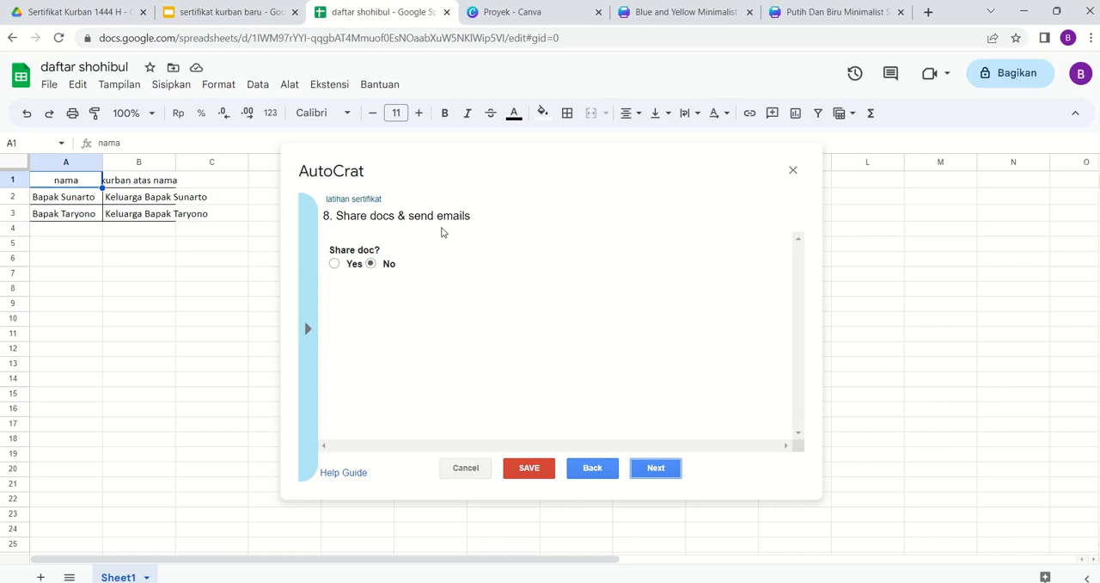
left_click(335, 264)
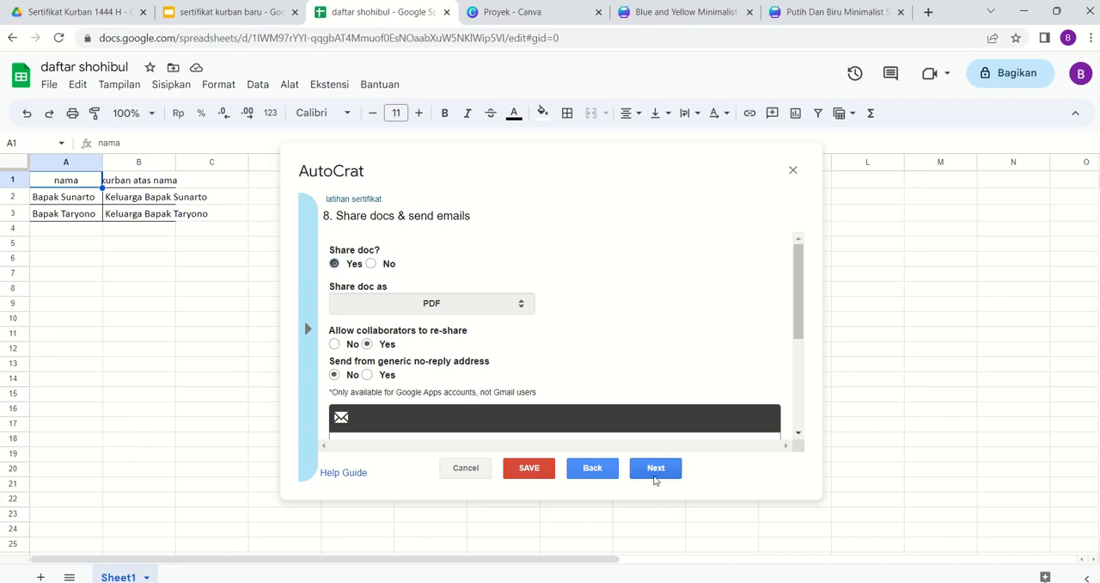
left_click(372, 265)
left_click(653, 468)
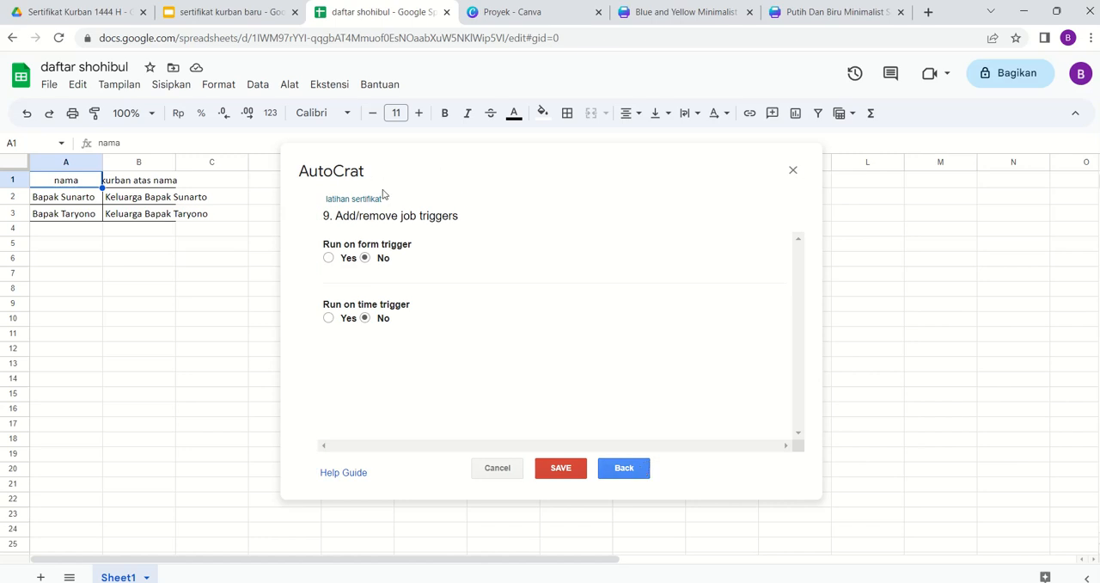
- Save the "latihan sertifikat" job without form or time triggers and run it, closing Autocrat when the merge is done
left_click(561, 467)
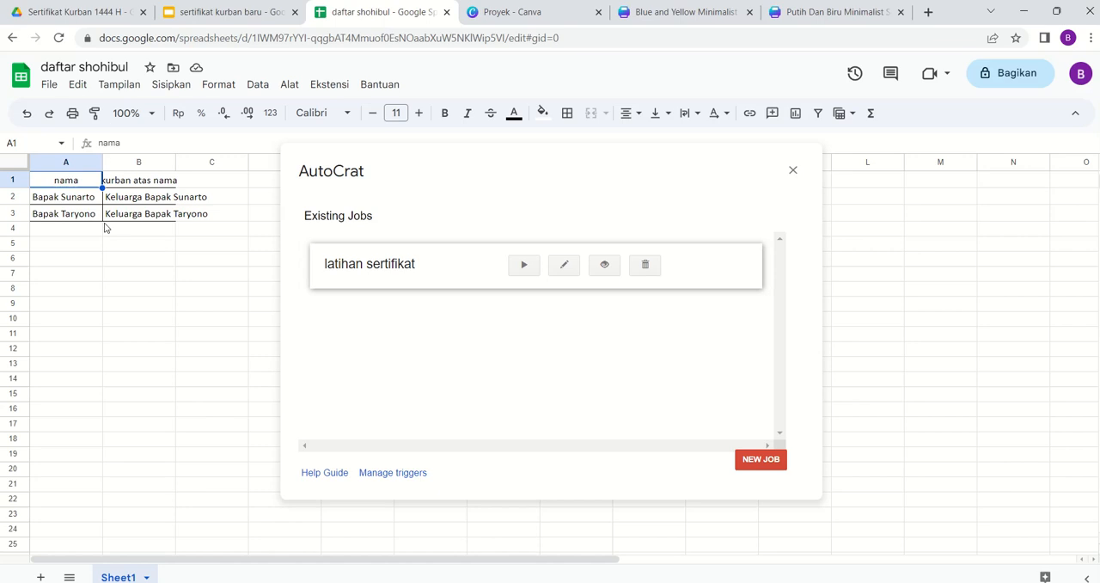
left_click(525, 270)
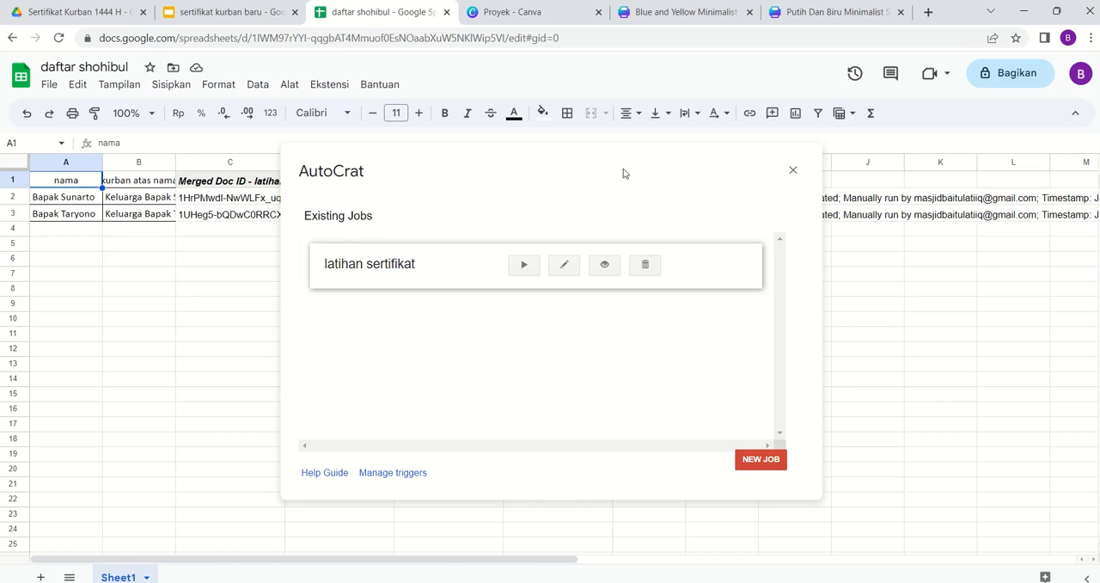
left_click(792, 172)
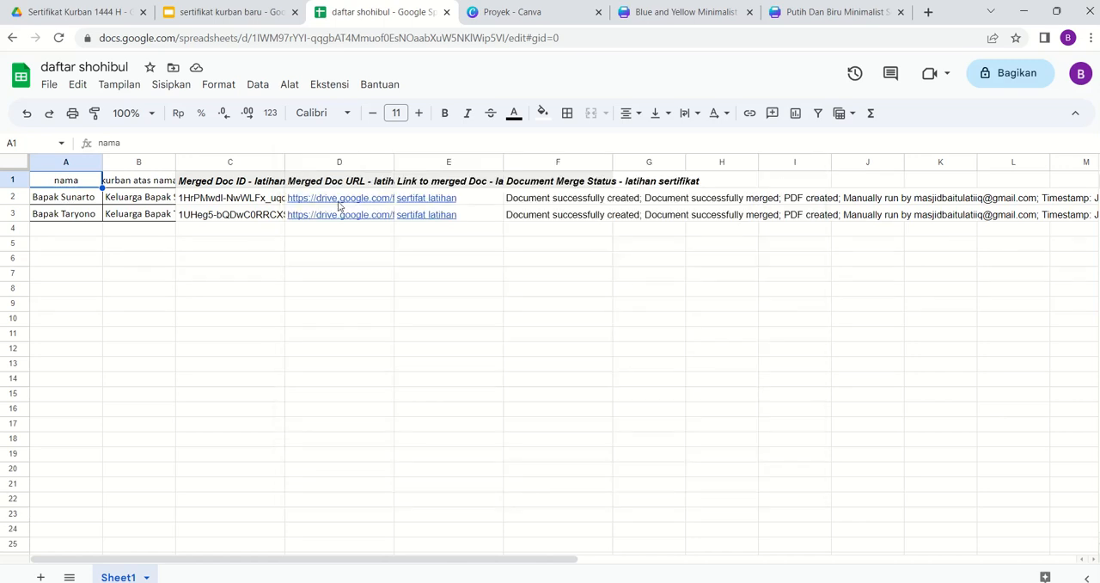
- Replace the raw merged document URL in cell D2 with a link showing the PDF's file name
mouse_move(339, 205)
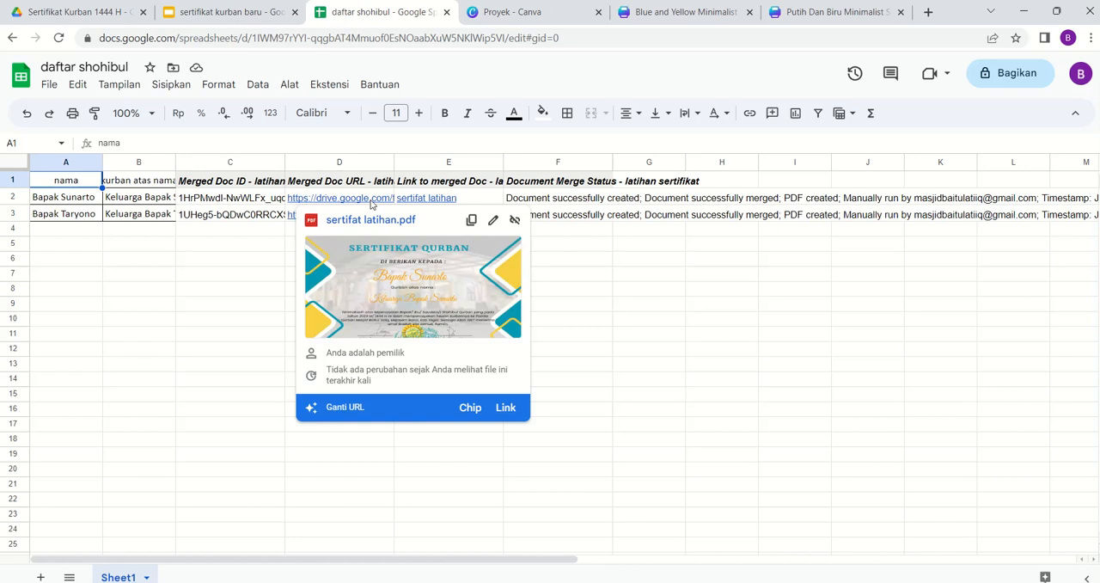
left_click(372, 201)
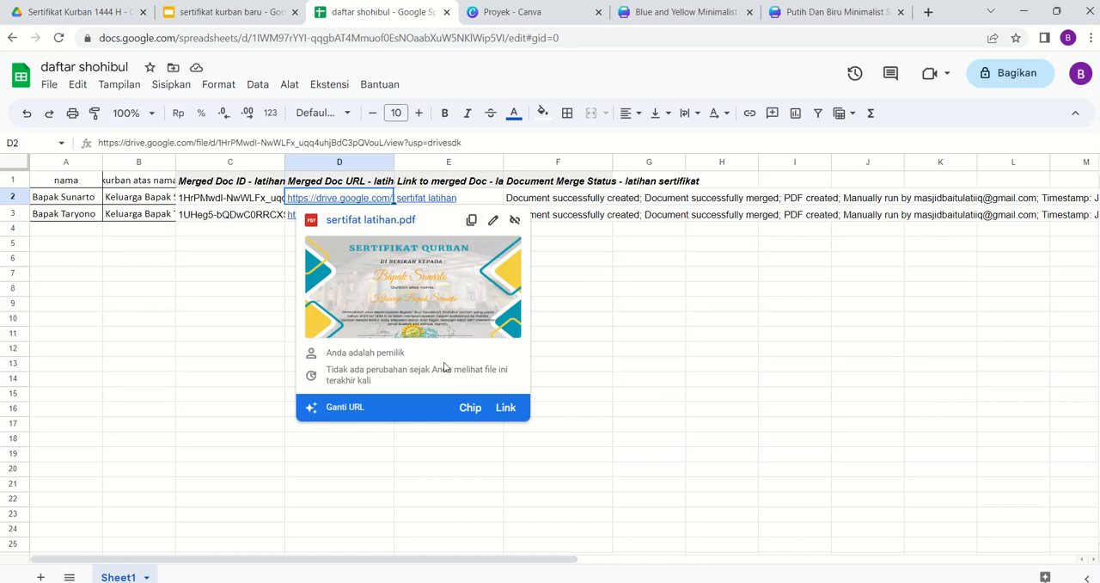
left_click(498, 409)
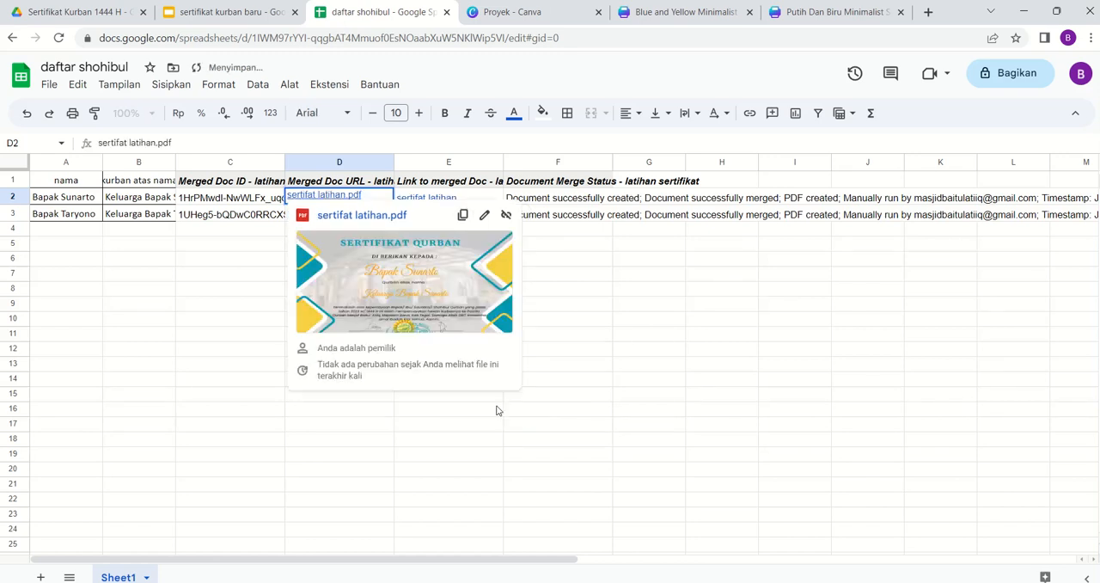
- Open the merged certificate PDF linked in D2, check both filled-in name fields and return to the spreadsheet
left_click(380, 220)
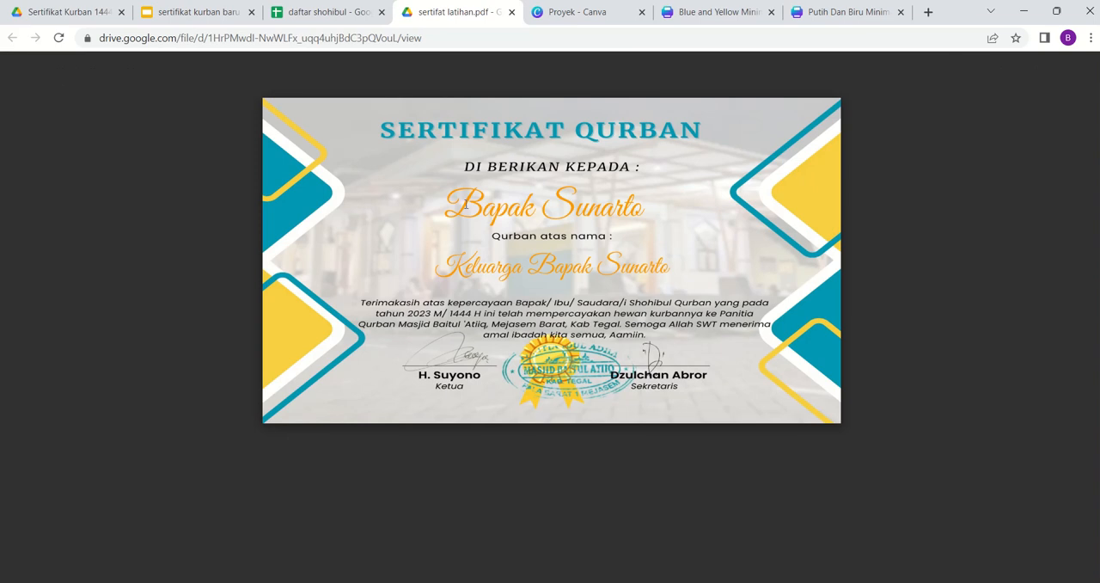
left_click_drag(445, 206, 590, 205)
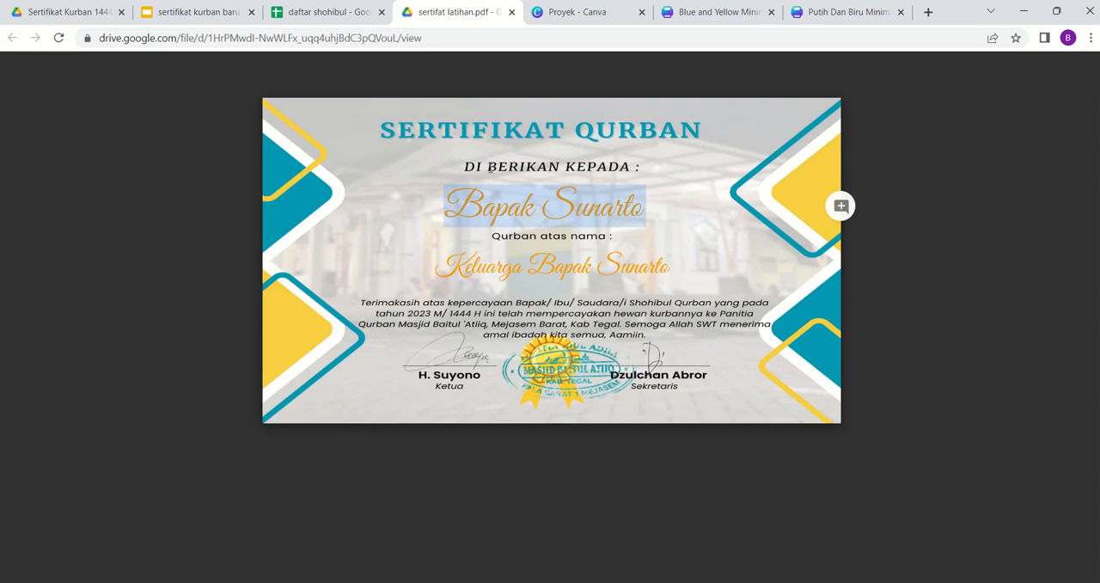
left_click_drag(440, 267, 626, 269)
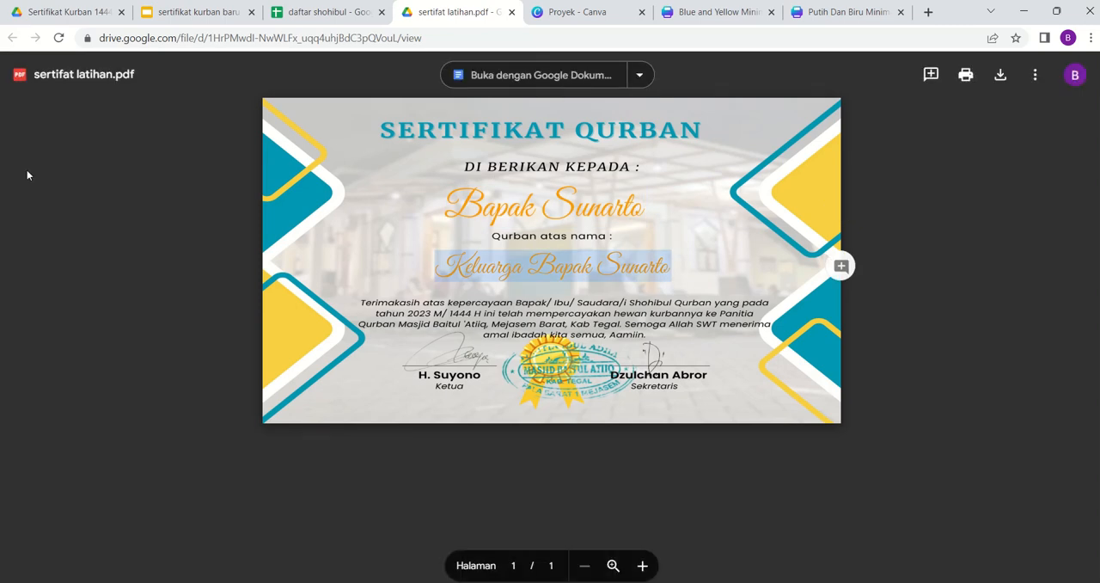
left_click(511, 12)
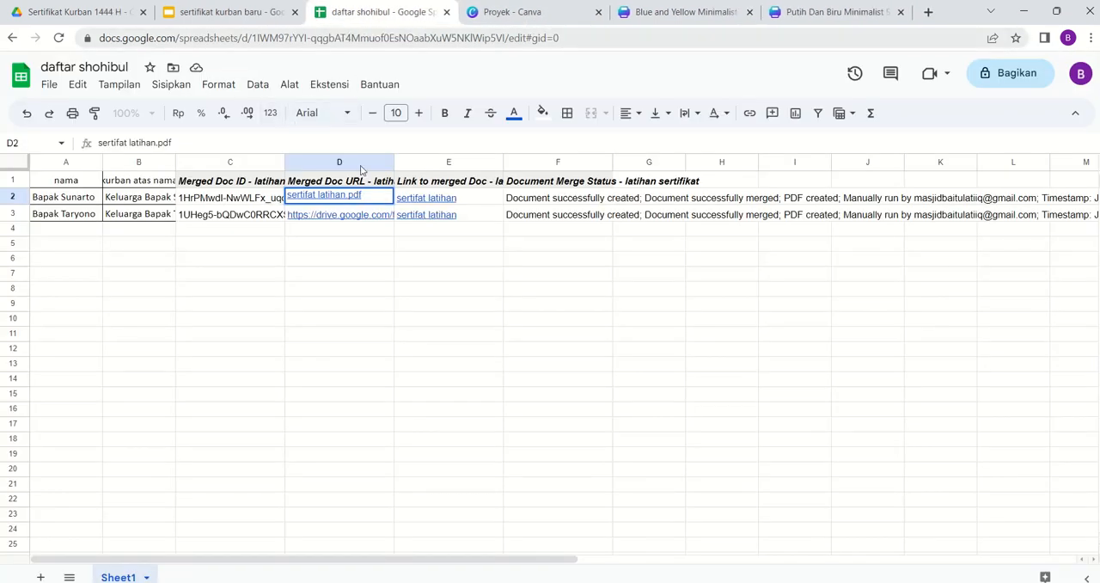
left_click(373, 268)
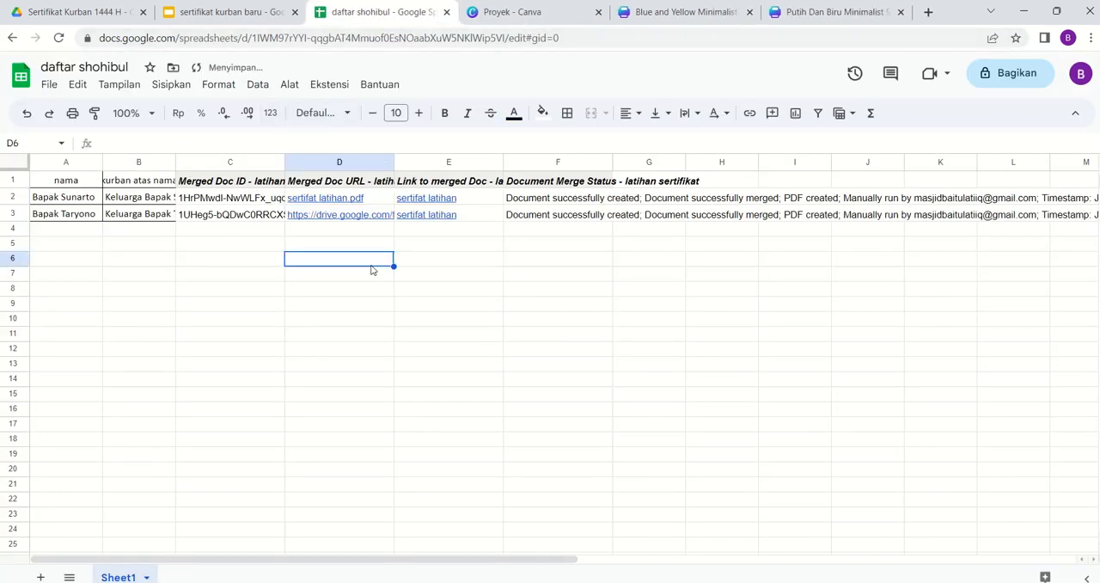